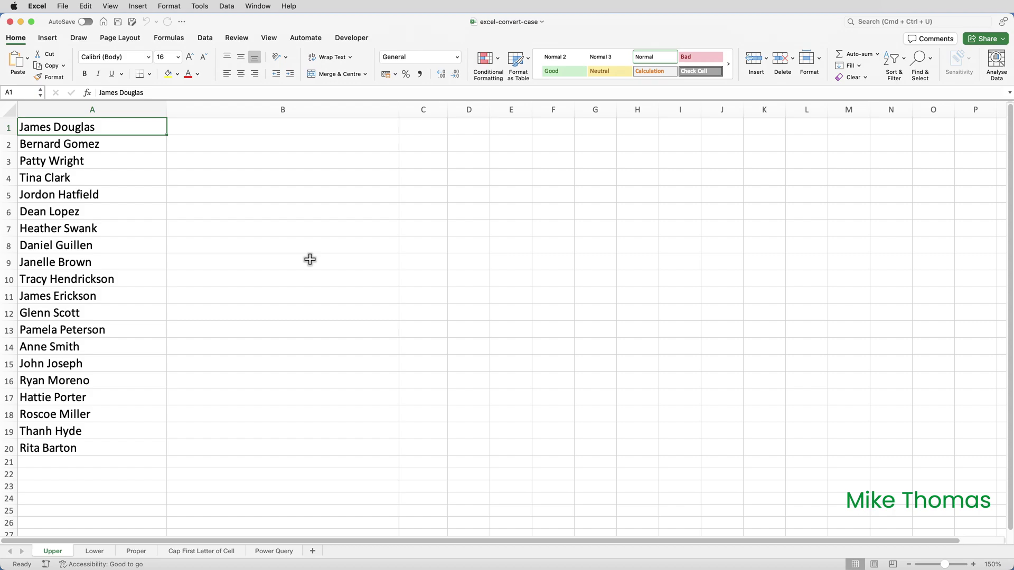
key("Right")
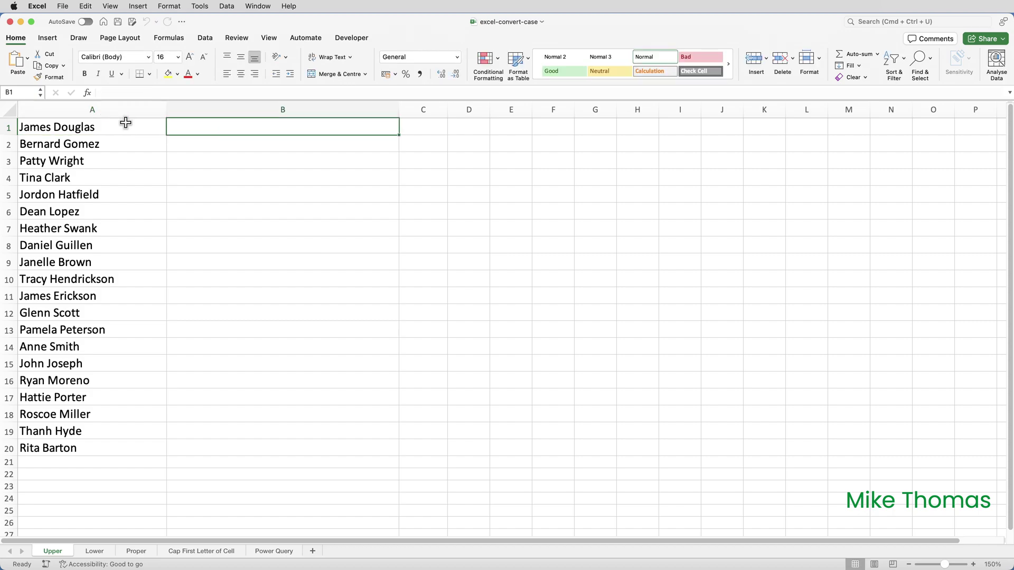
type("=upper")
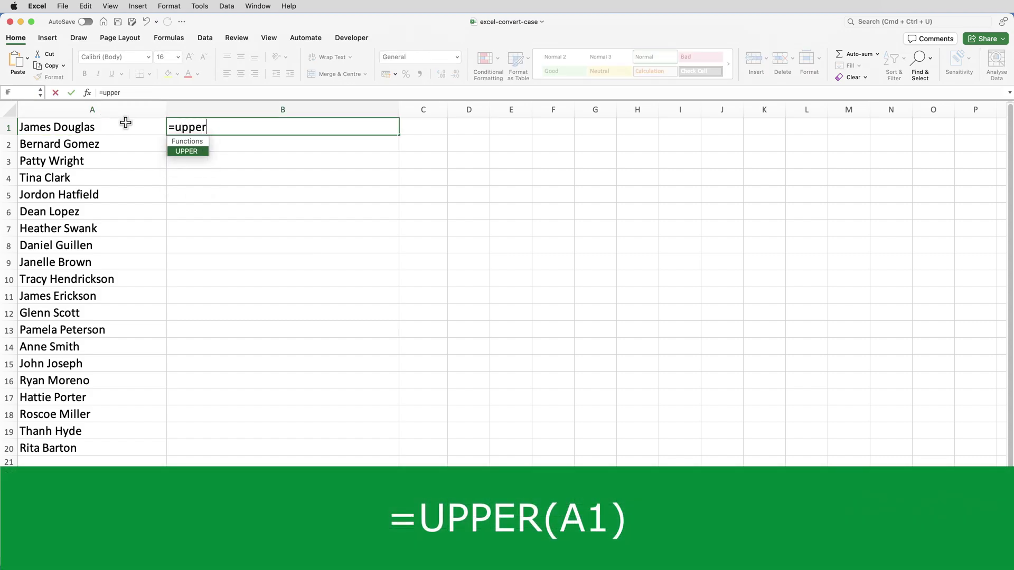
type("(")
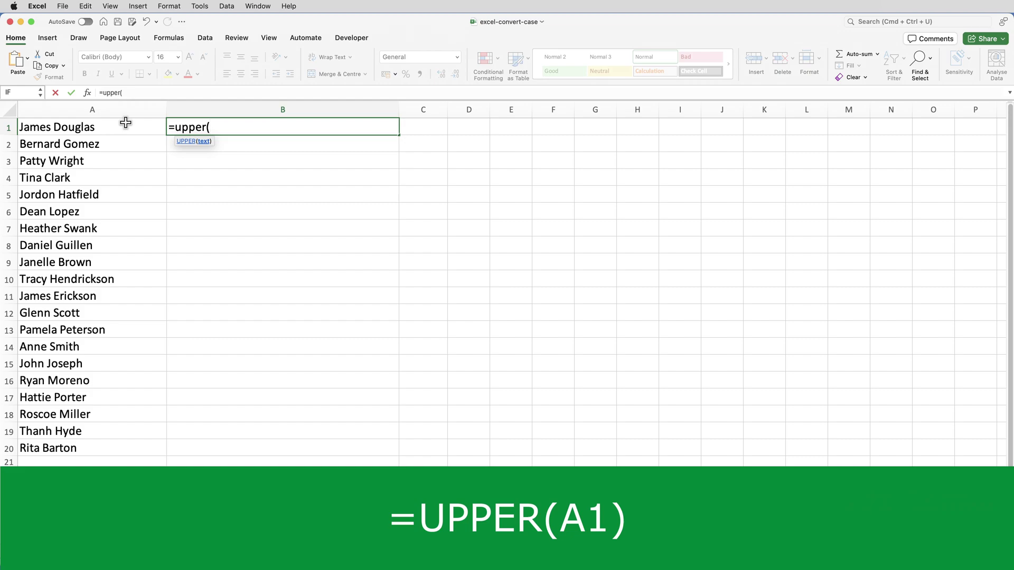
left_click(126, 123)
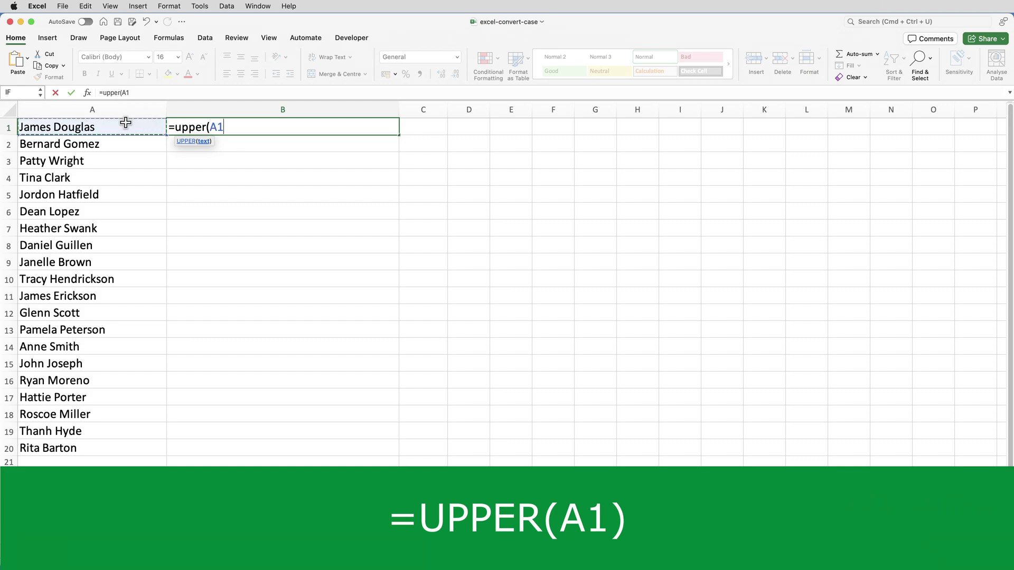
type(")")
key("ctrl+Return")
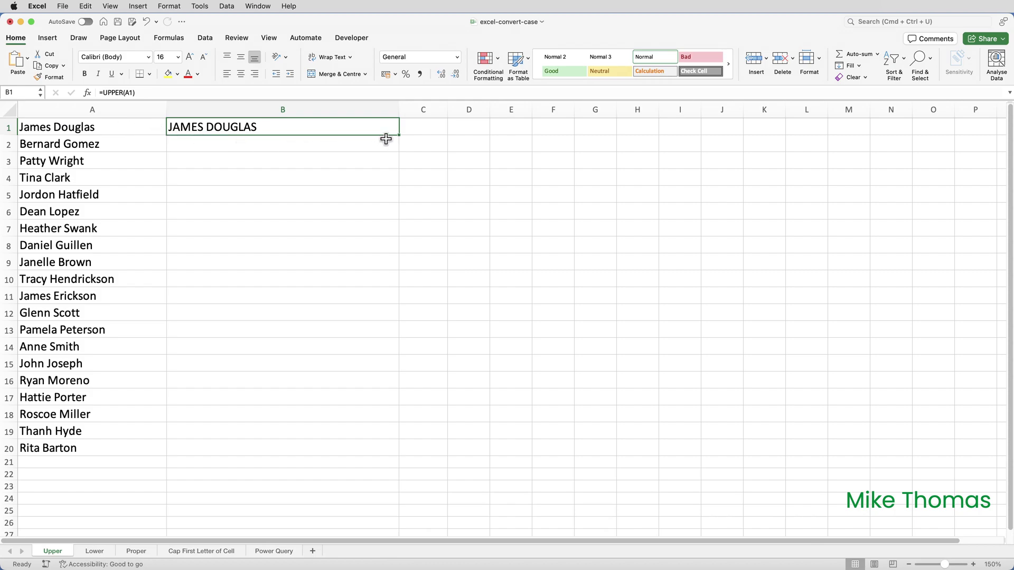
Step: Fill UPPER down to B20, paste the results over column A as values, and clear B1:B20
left_click_drag(397, 133, 398, 449)
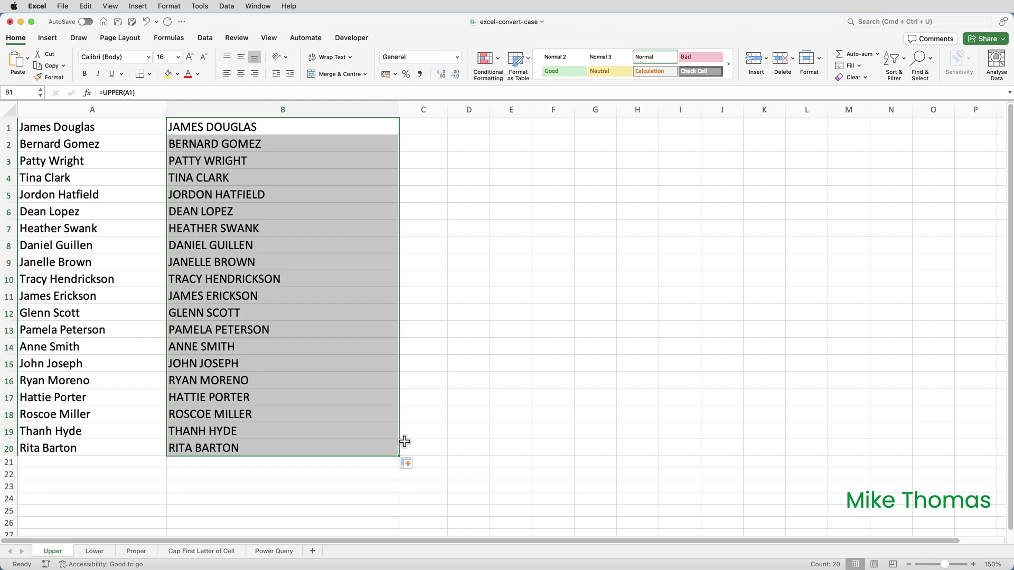
key("super+c")
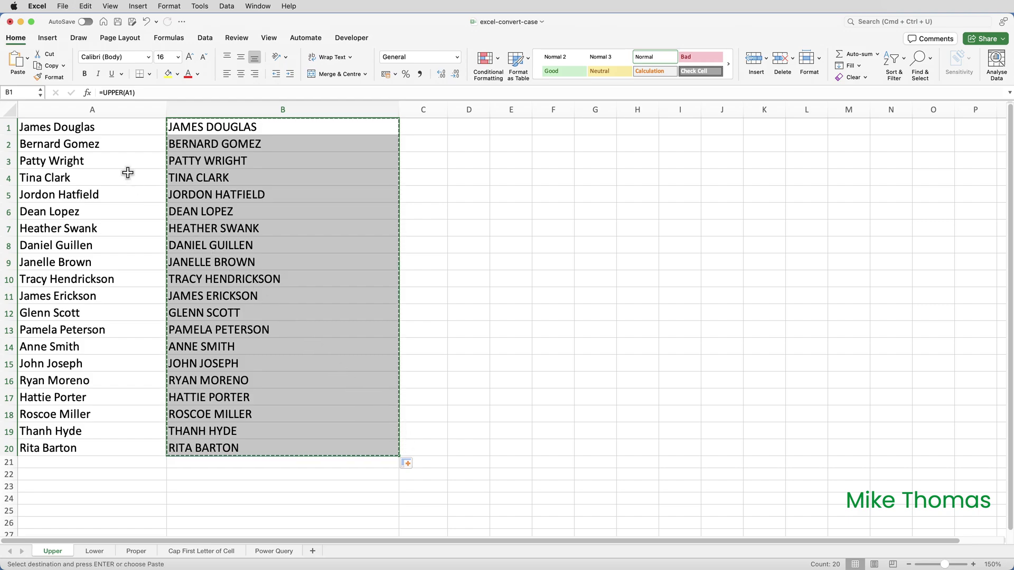
left_click(101, 129)
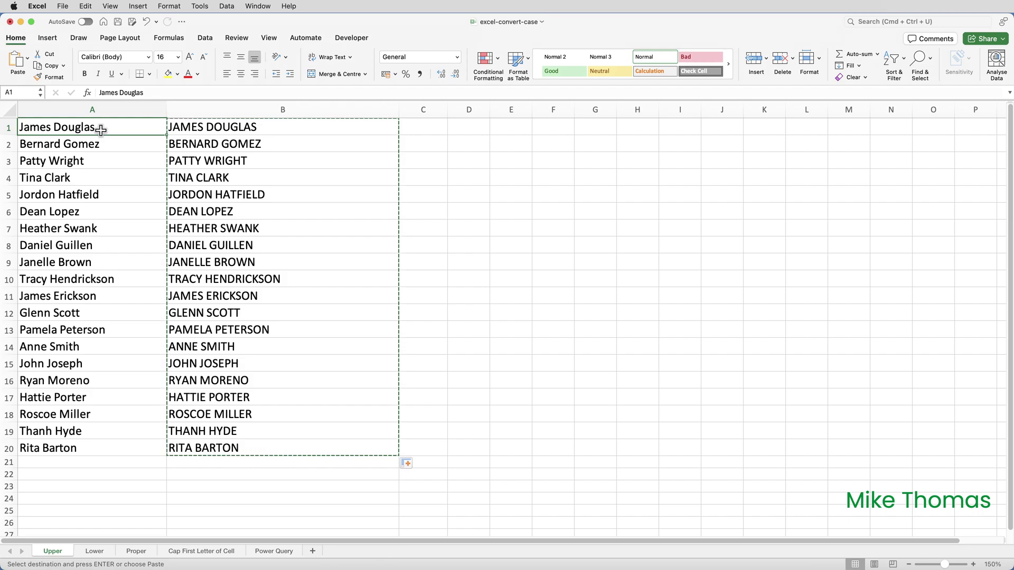
left_click(26, 55)
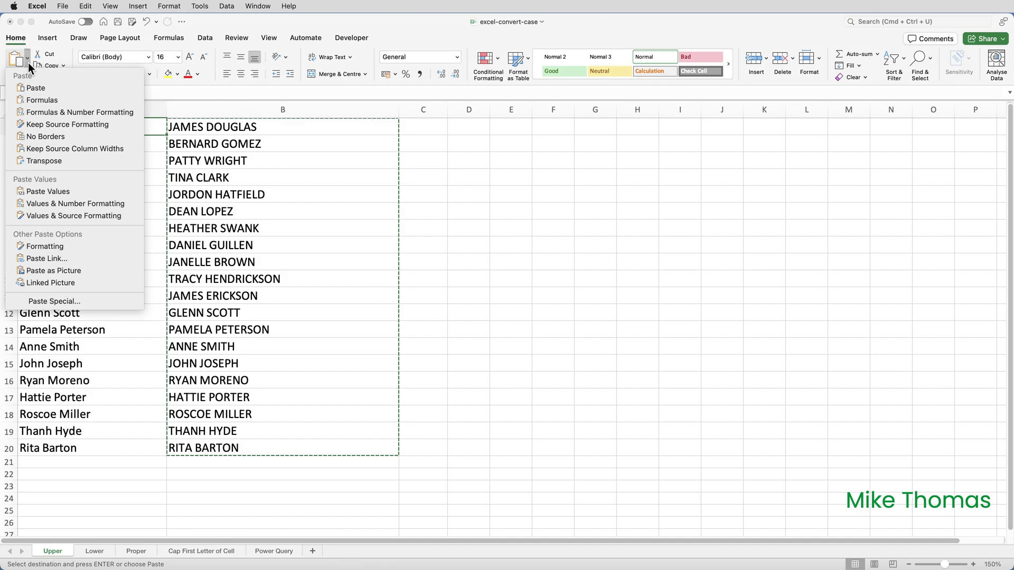
left_click(58, 192)
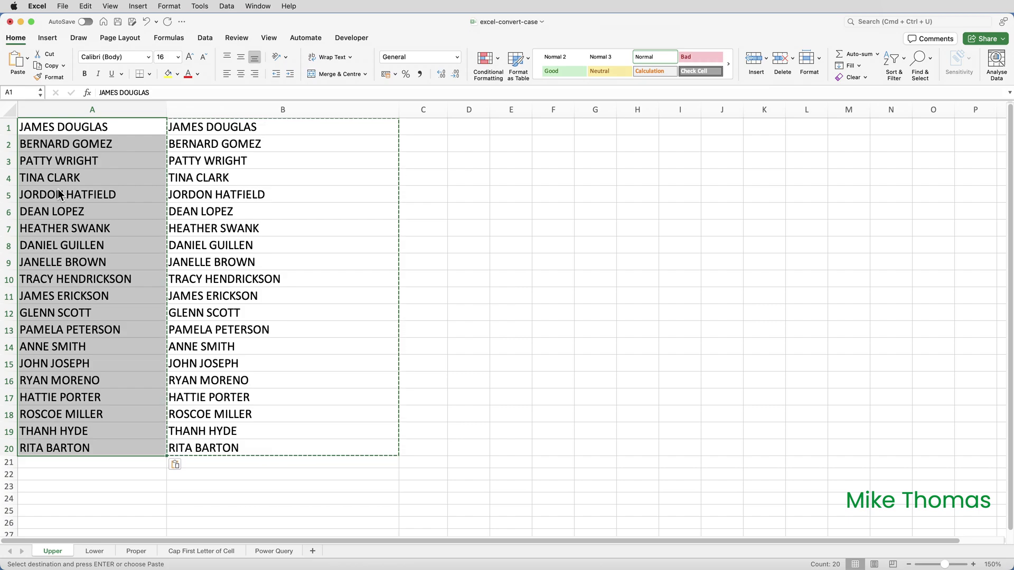
left_click_drag(258, 123, 257, 446)
key("Delete")
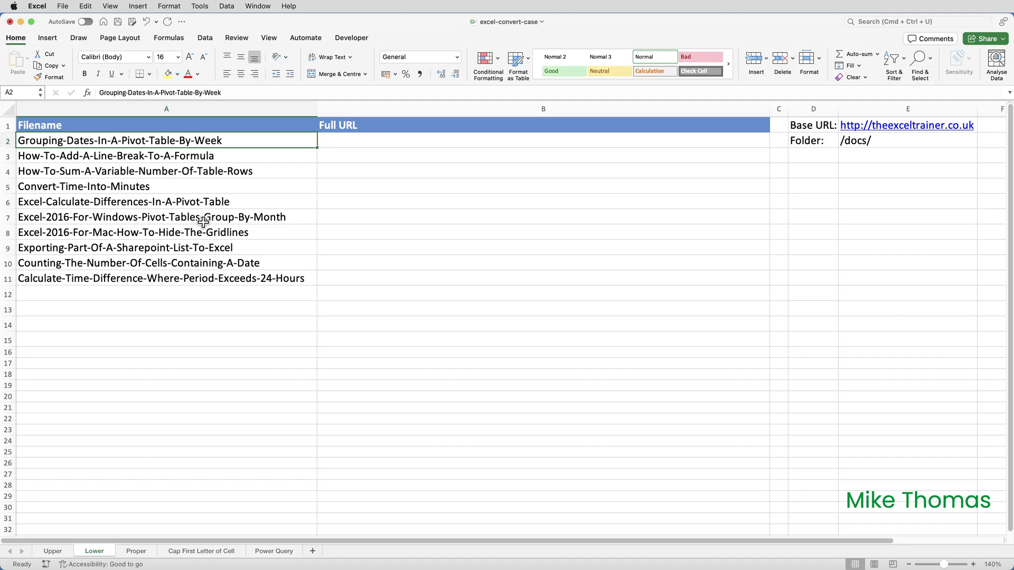
Step: Type =$E$1&$E$2&LOWER(A2) in B2 to build the first full URL
left_click(348, 144)
type("=")
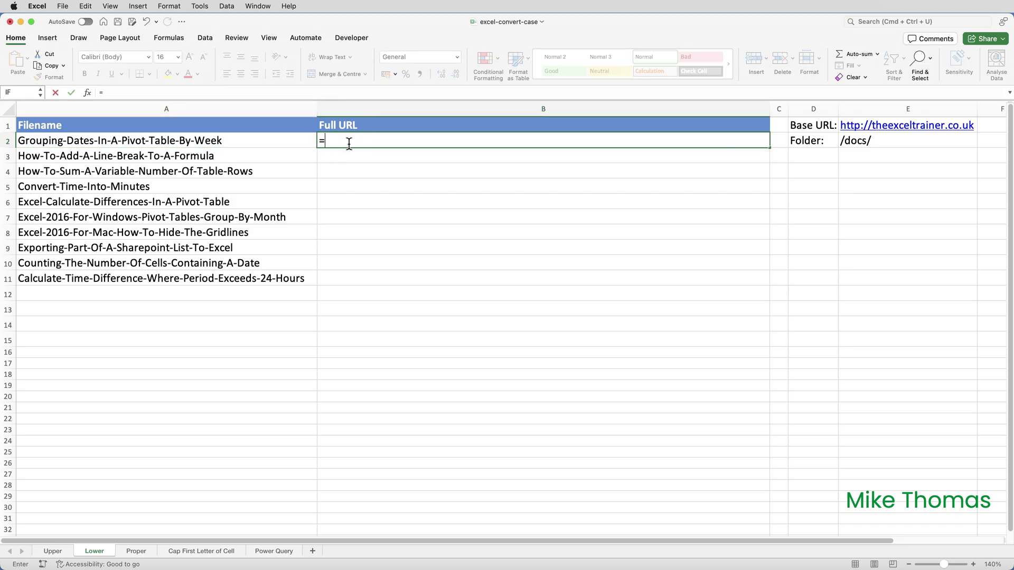
type("e1")
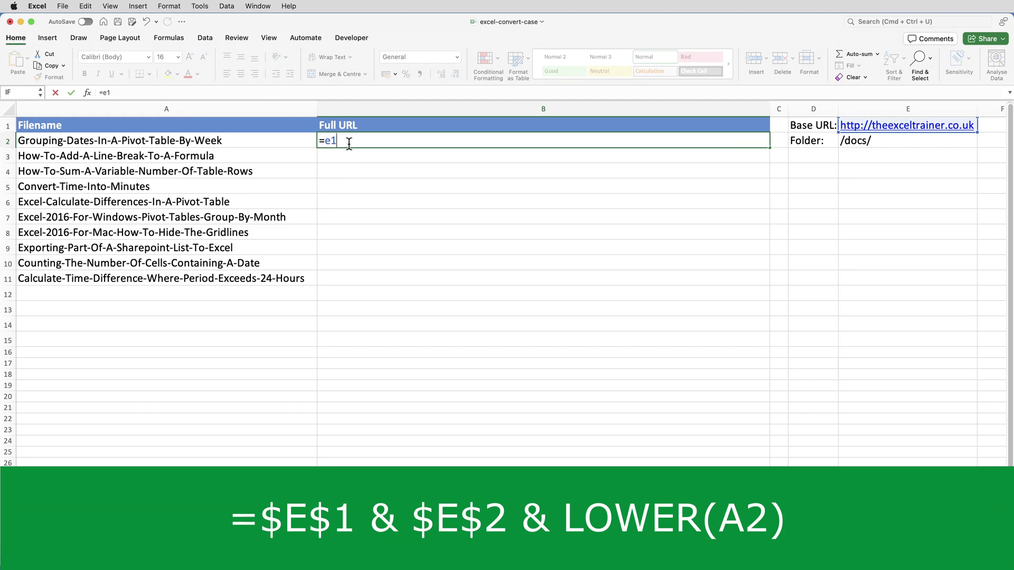
key("F4")
type("&")
type("E2")
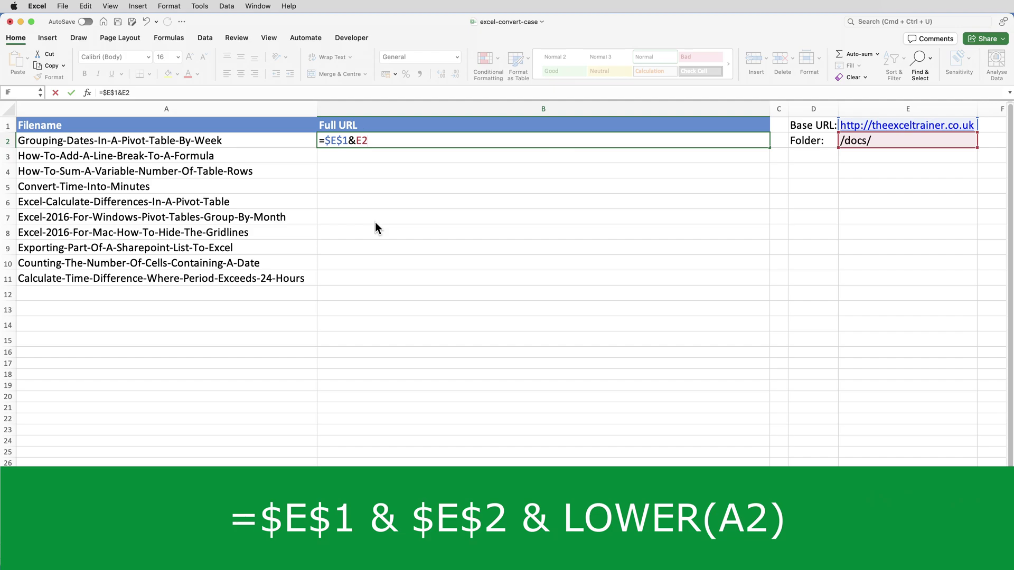
key("F4")
type("&")
type("LOWE")
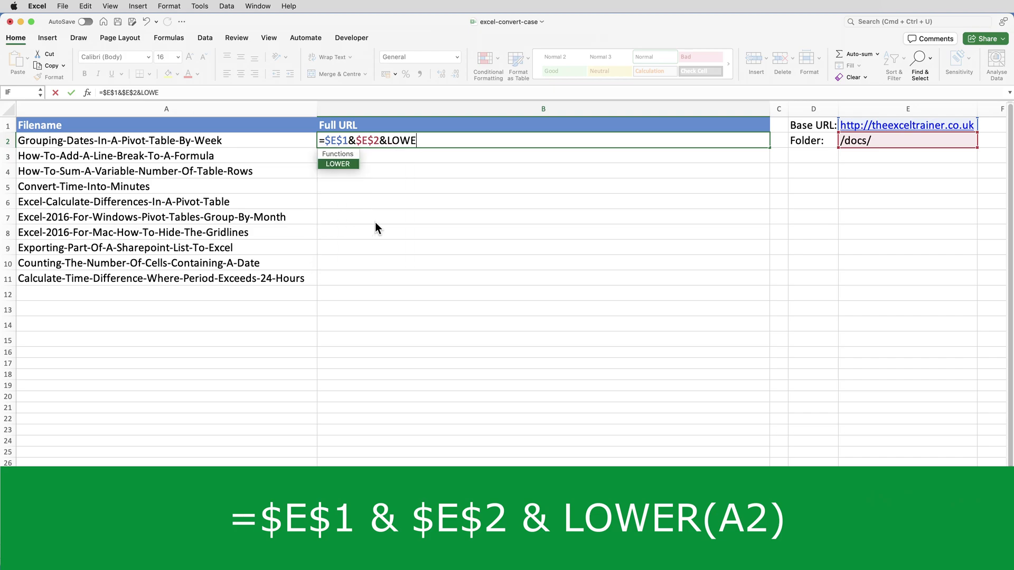
type("R(")
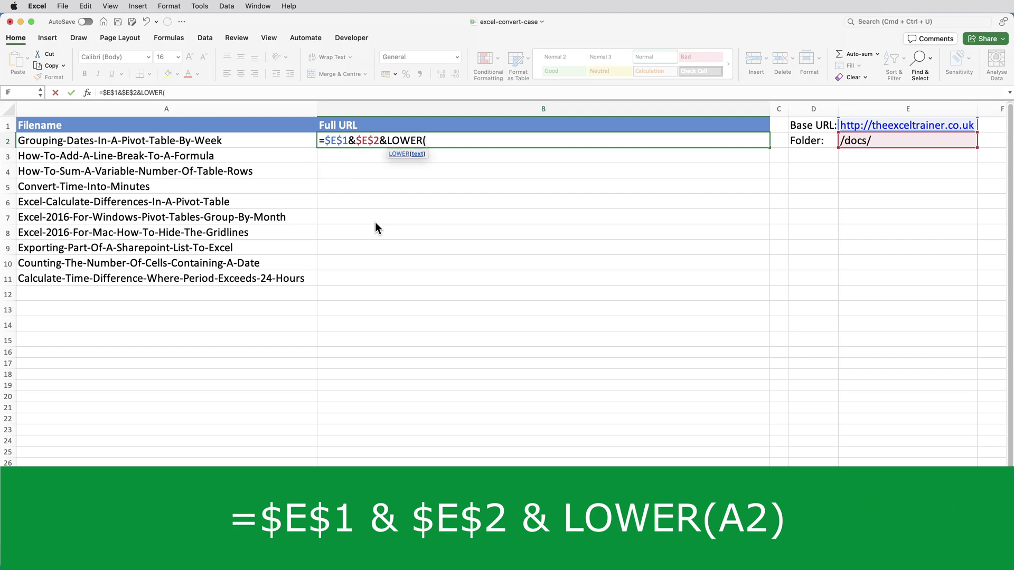
left_click(285, 139)
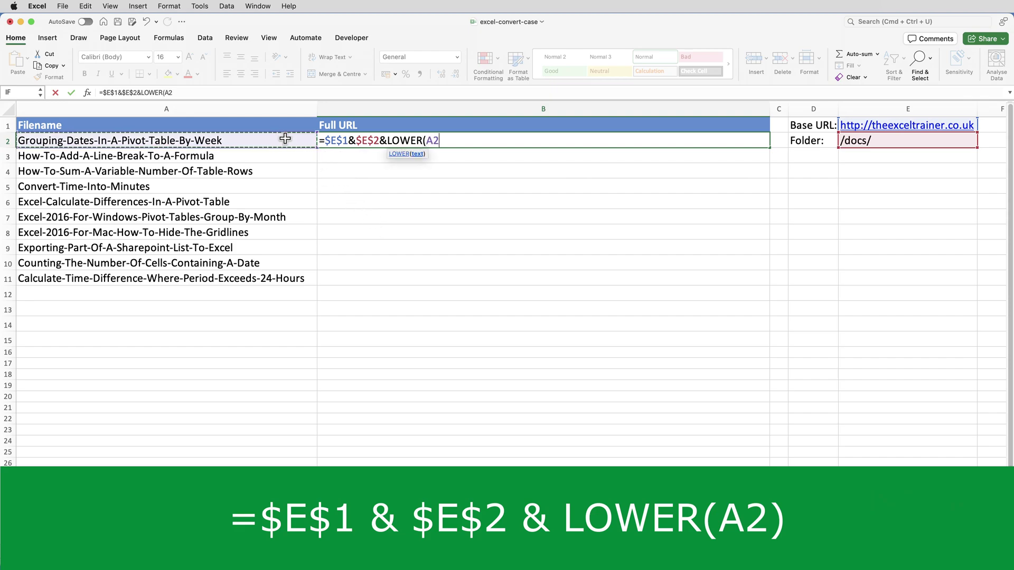
type(")")
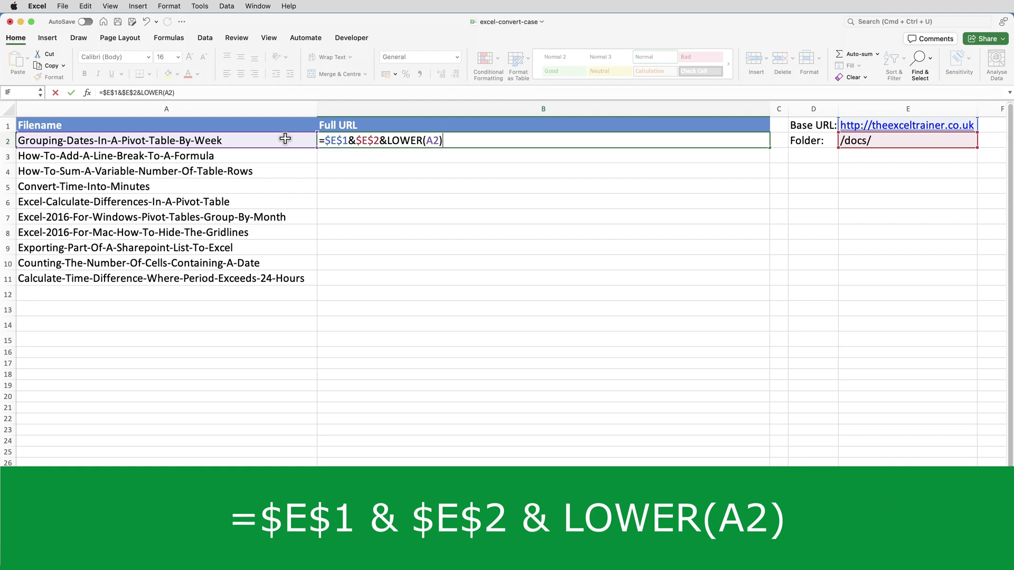
Step: Confirm the B2 URL formula, fill it down to B11, and go to the Proper sheet
key("ctrl+Return")
left_click_drag(769, 148, 759, 282)
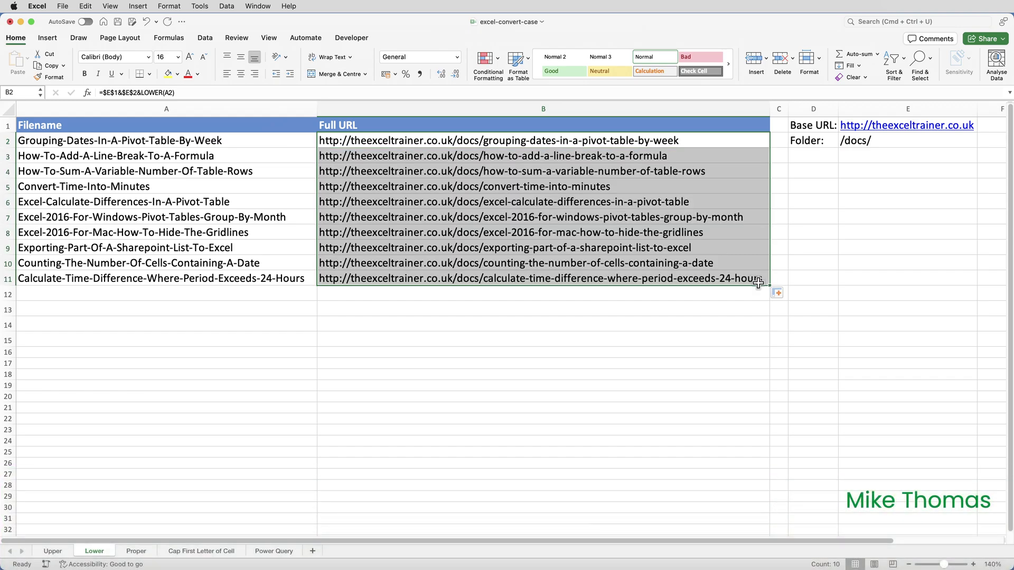
left_click(141, 550)
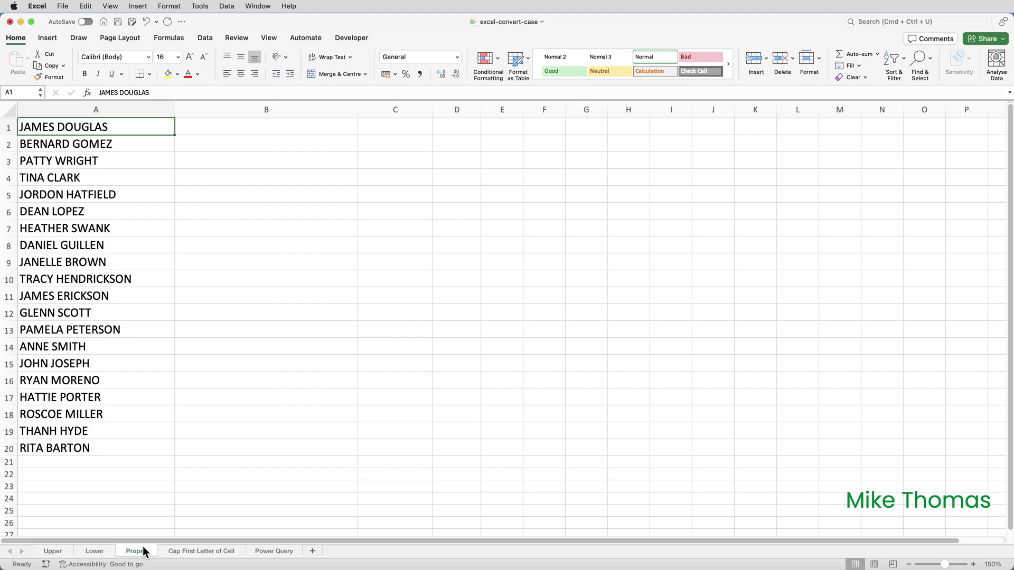
Step: Enter =PROPER(A1) in B1 and fill it down to B20
left_click(302, 126)
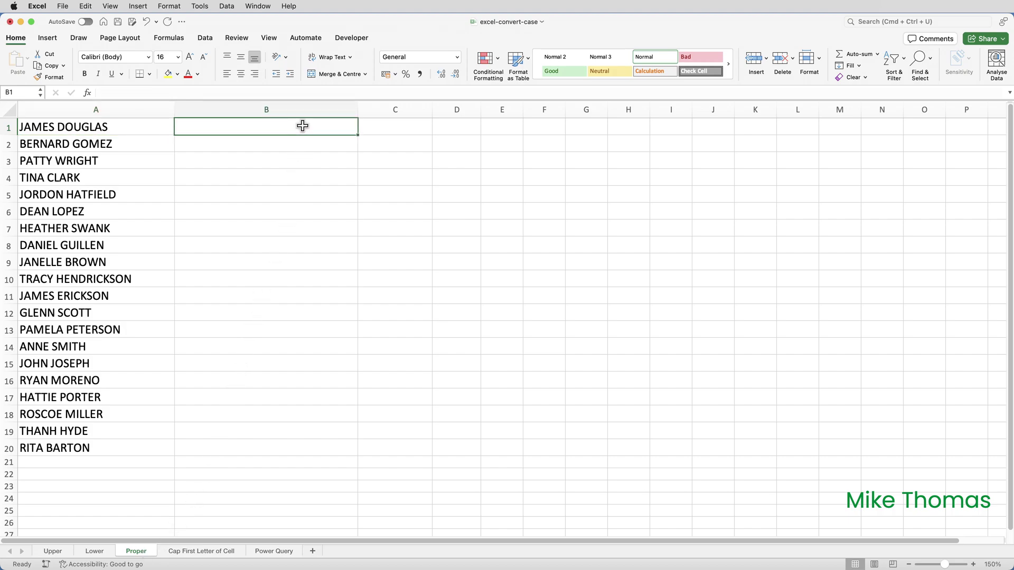
type("=pro")
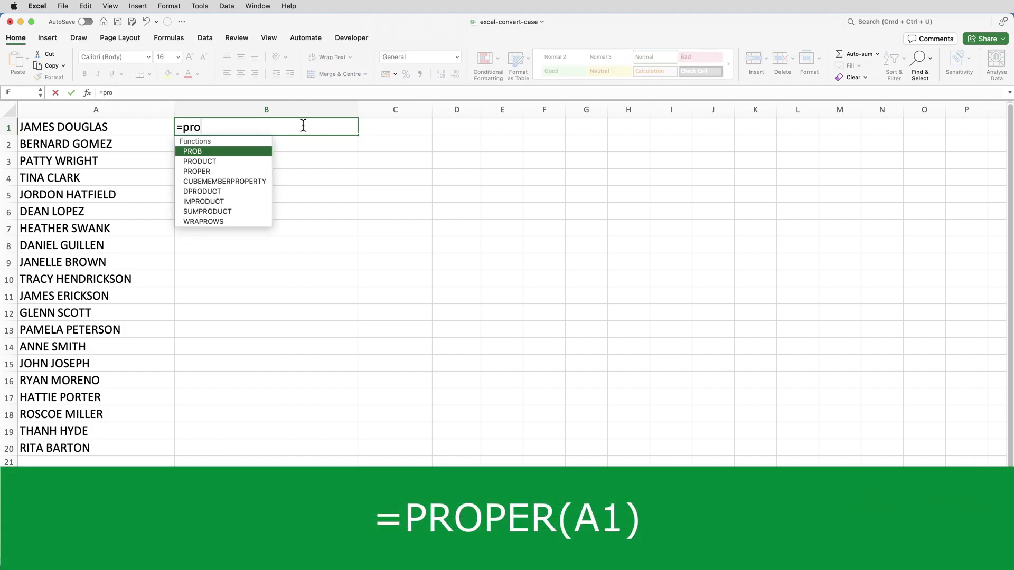
type("per(")
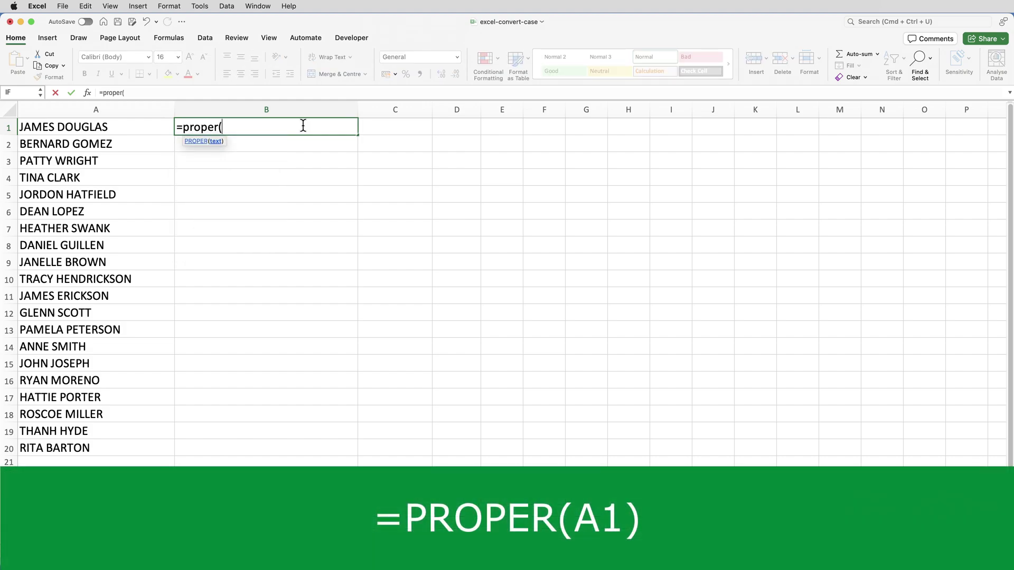
left_click(155, 120)
type(")")
key("ctrl+Return")
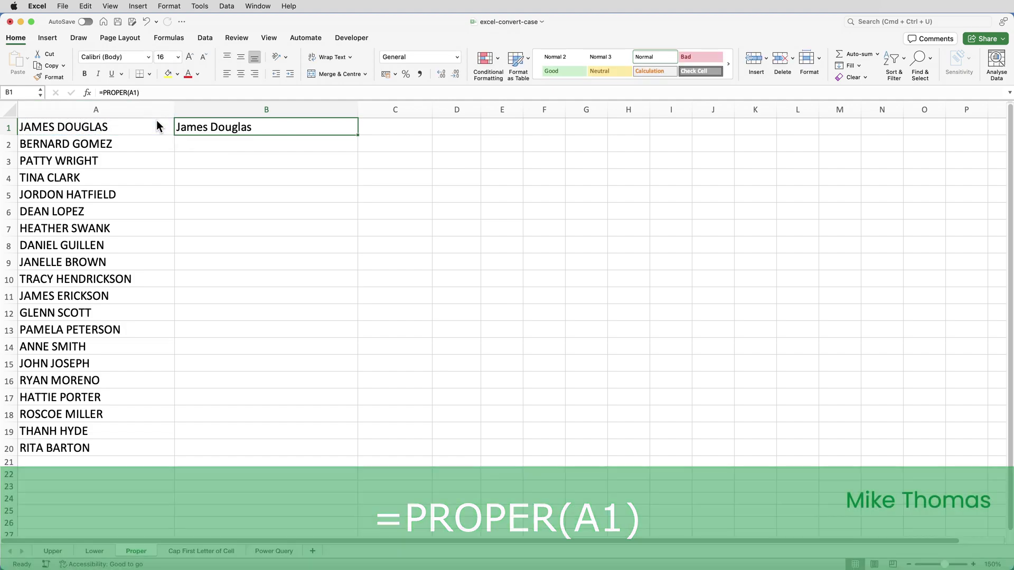
left_click_drag(357, 135, 325, 452)
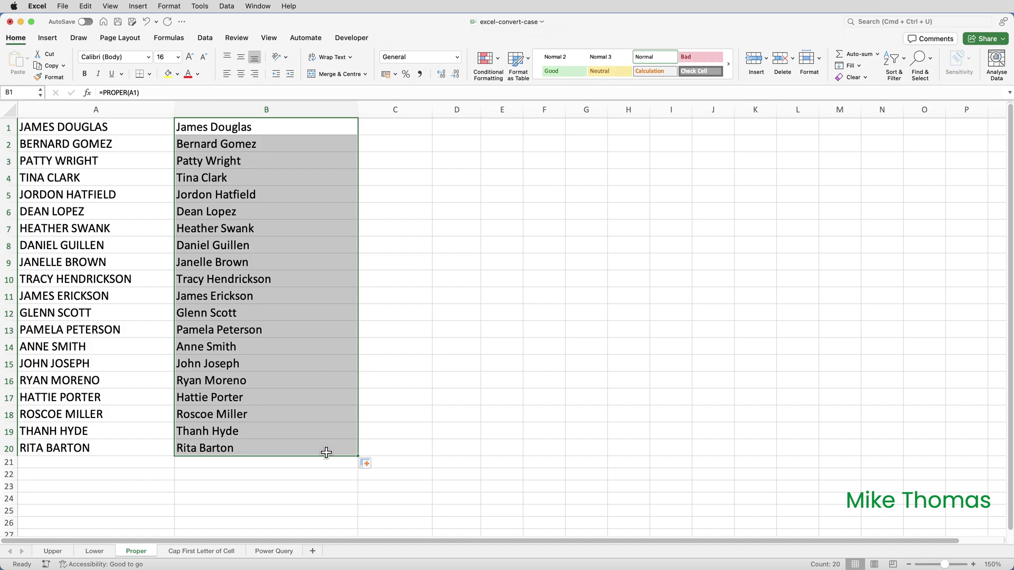
Step: Paste the proper-case names over column A as values and clear B1:B20
key("super+c")
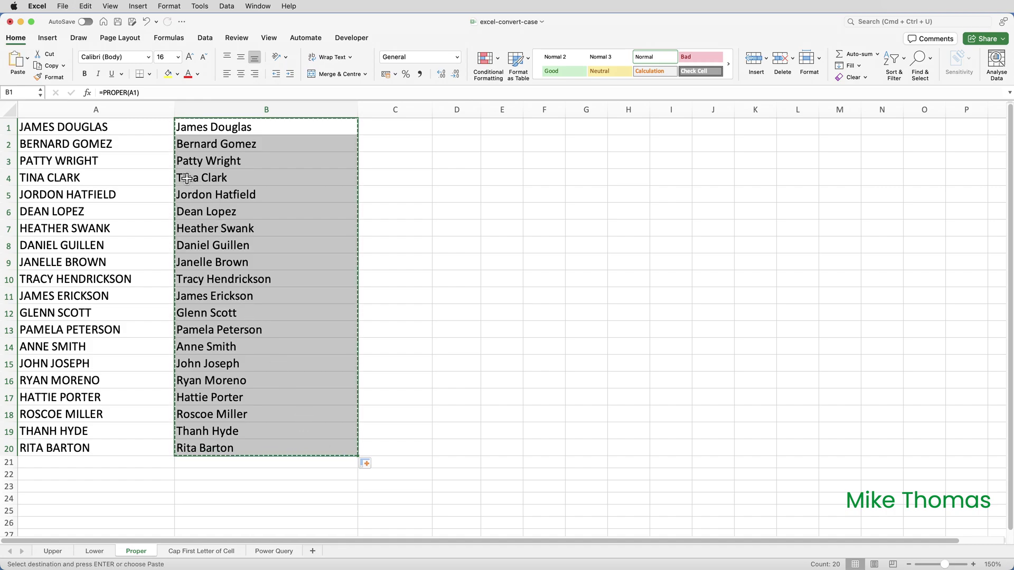
left_click(132, 128)
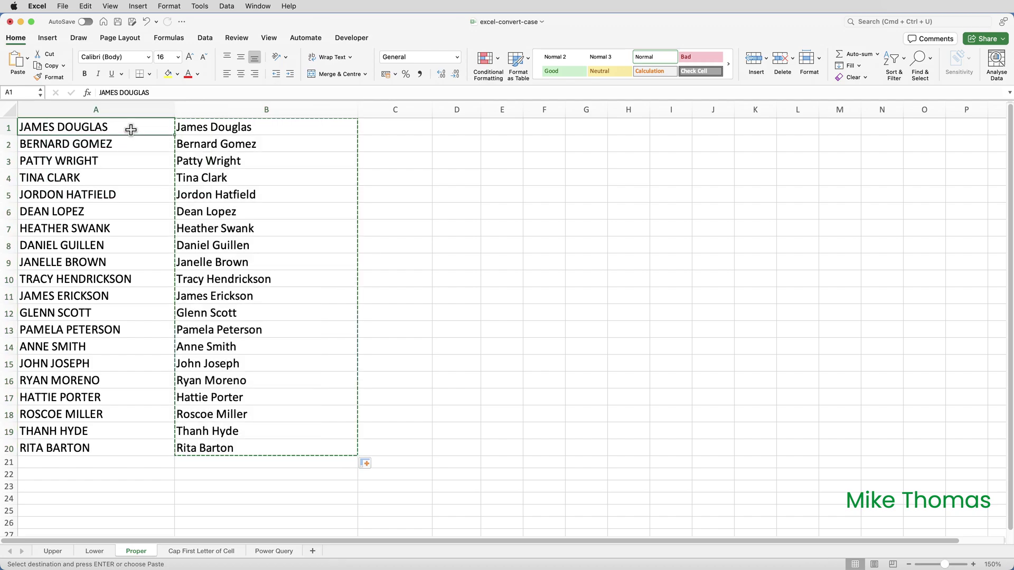
left_click(28, 60)
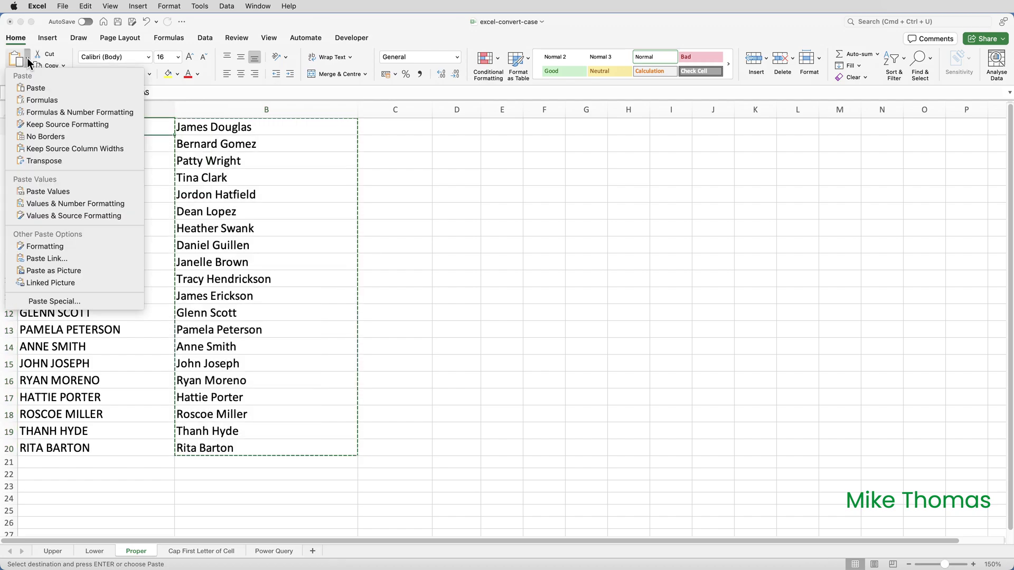
left_click(55, 191)
left_click_drag(264, 128, 266, 444)
key("Delete")
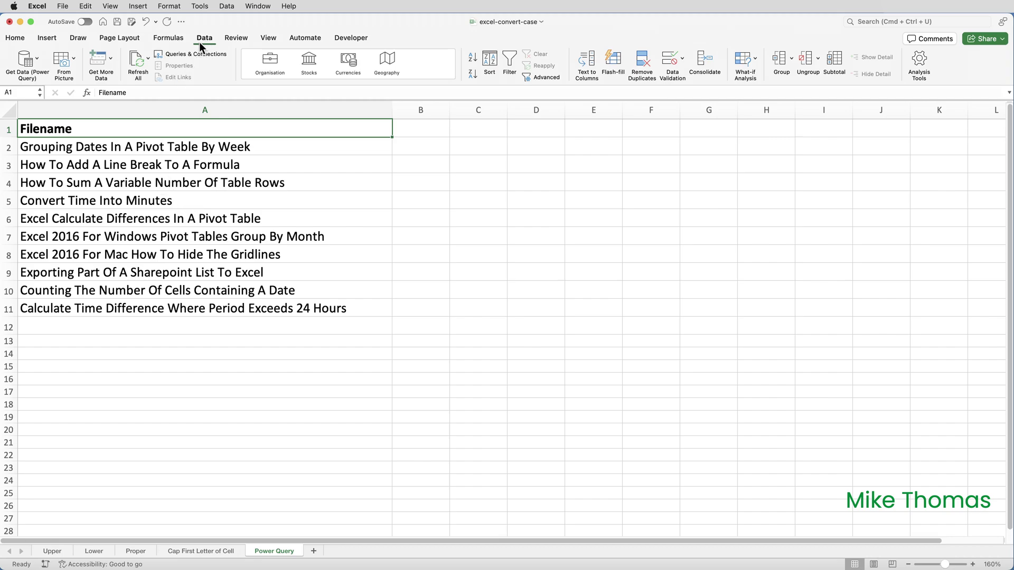
left_click(24, 64)
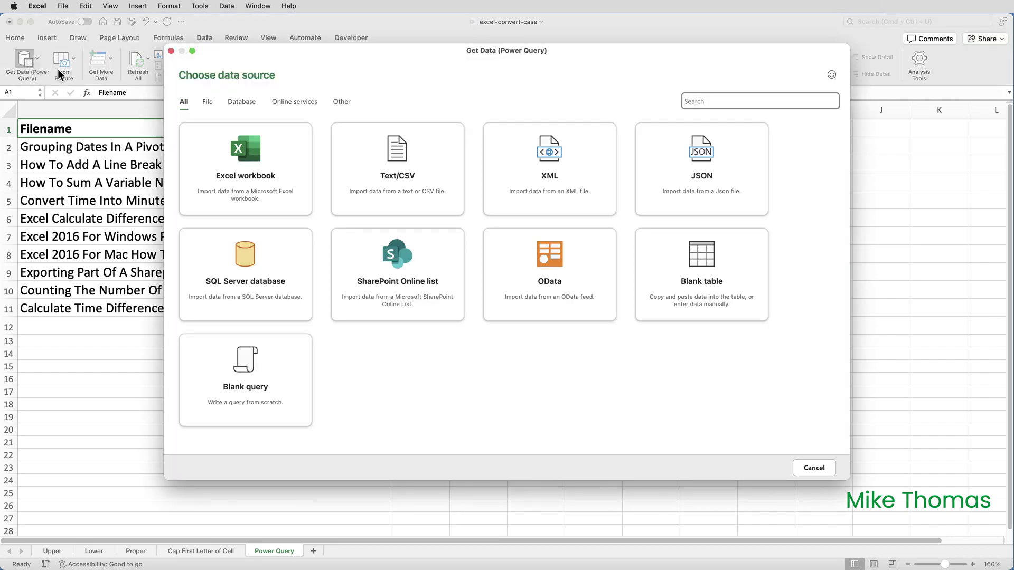
left_click(254, 161)
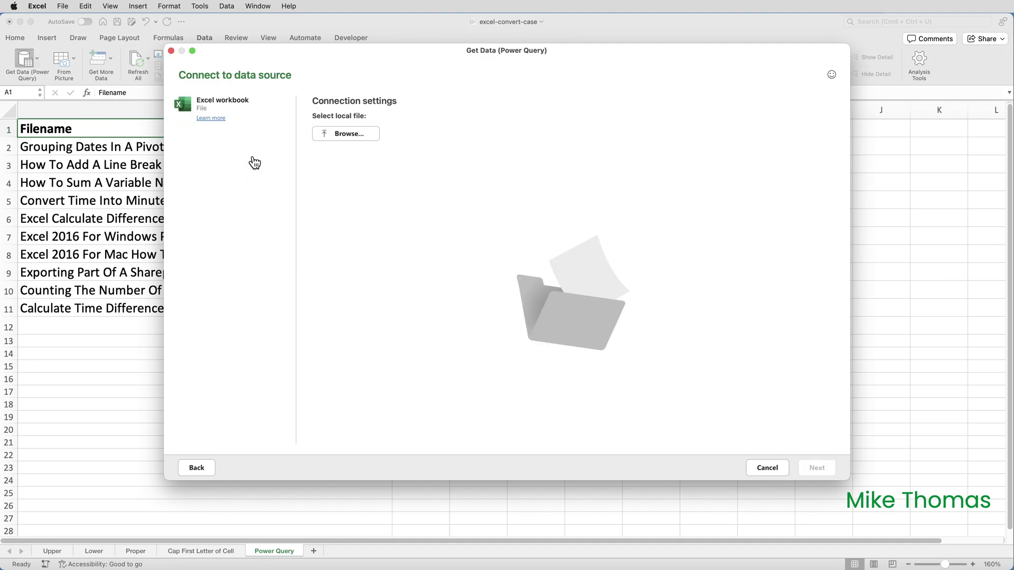
left_click(351, 137)
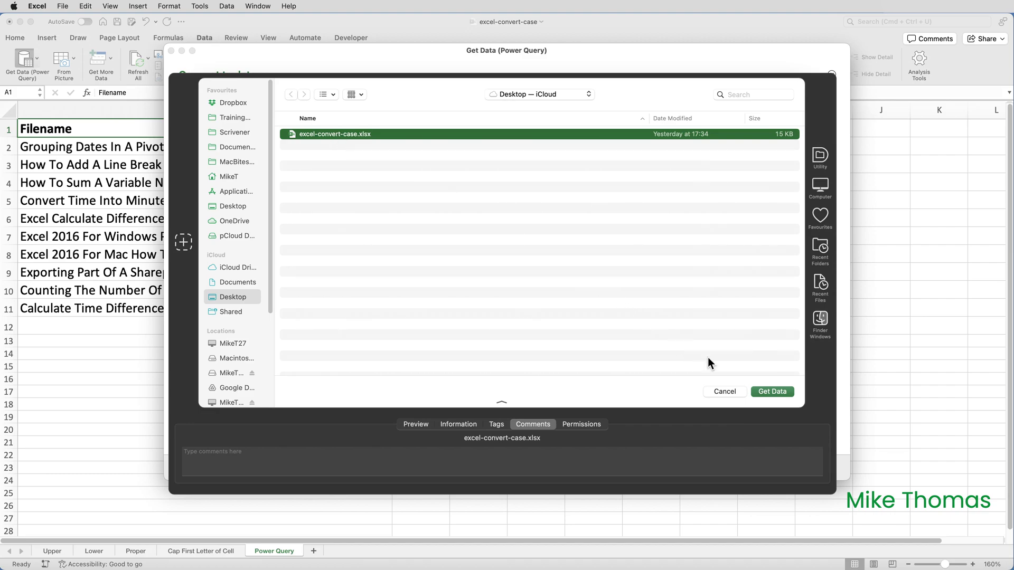
left_click(775, 391)
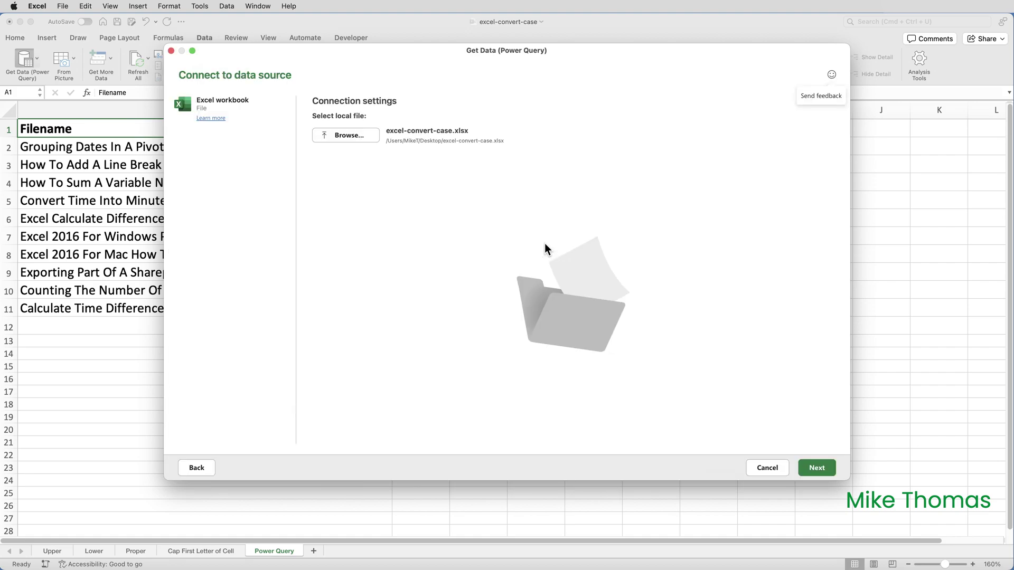
left_click(816, 467)
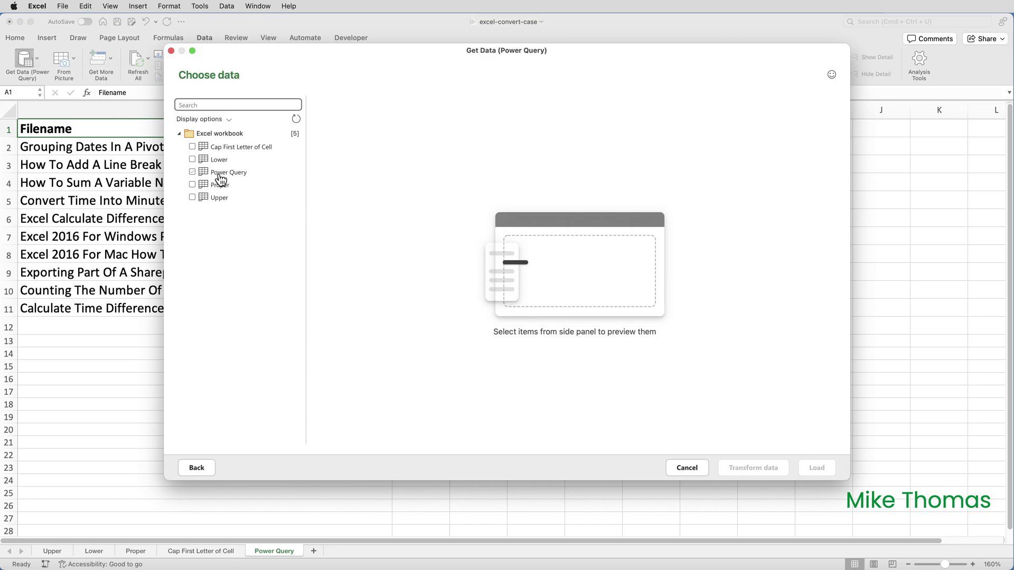
left_click(202, 174)
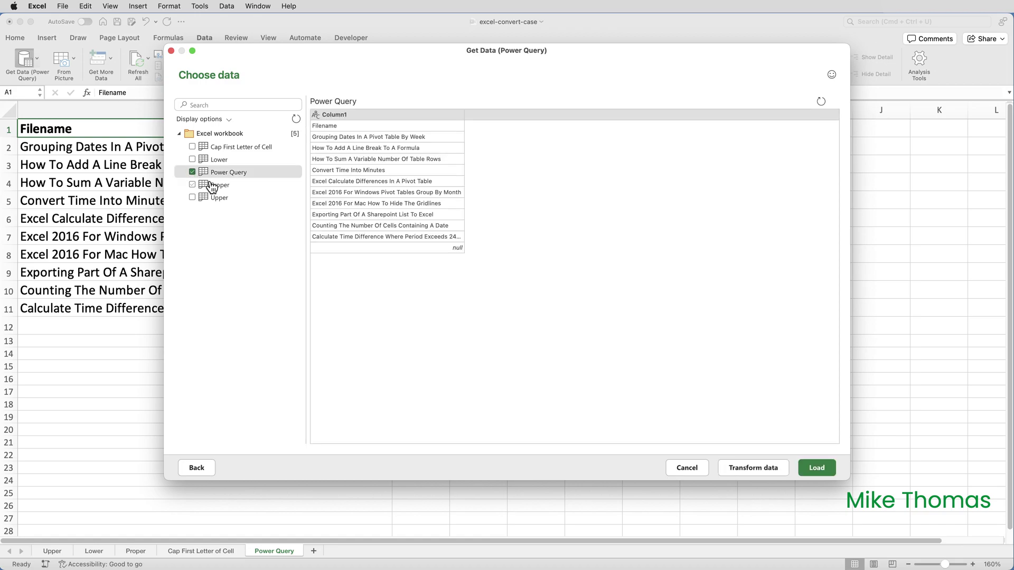
left_click(767, 468)
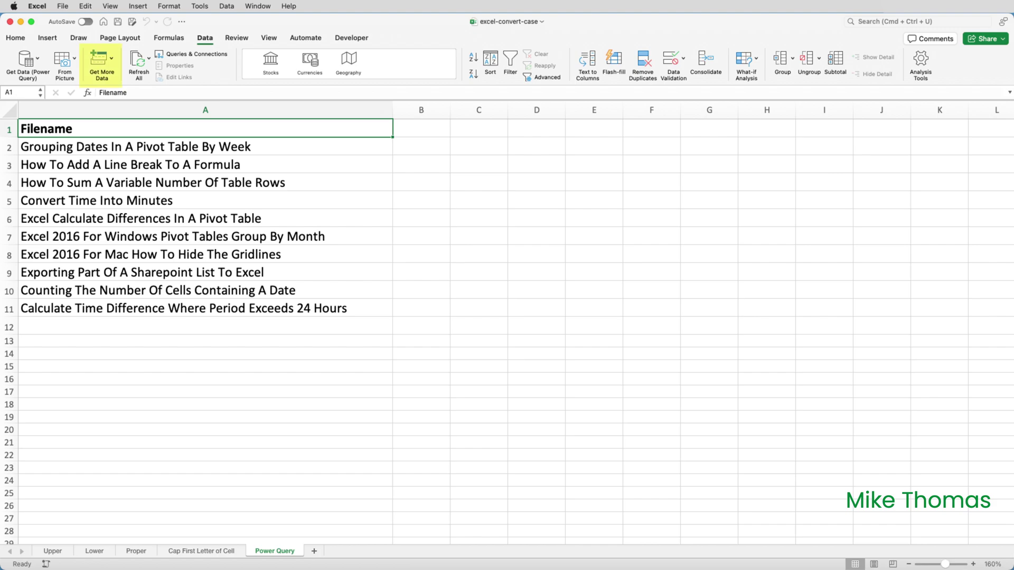
Step: Load the sheet's filename range into Power Query using From Table/Range
left_click(101, 61)
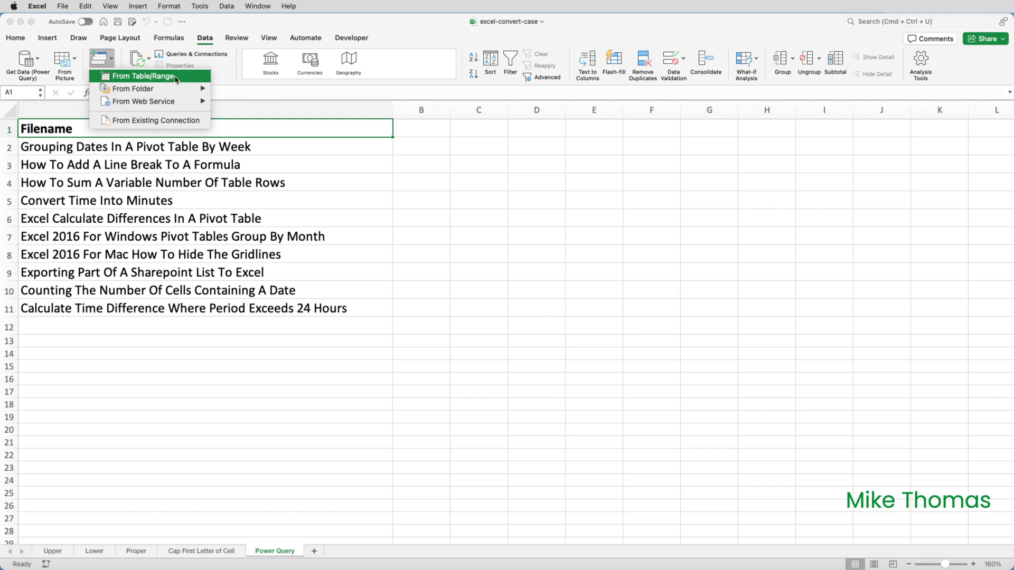
left_click(143, 76)
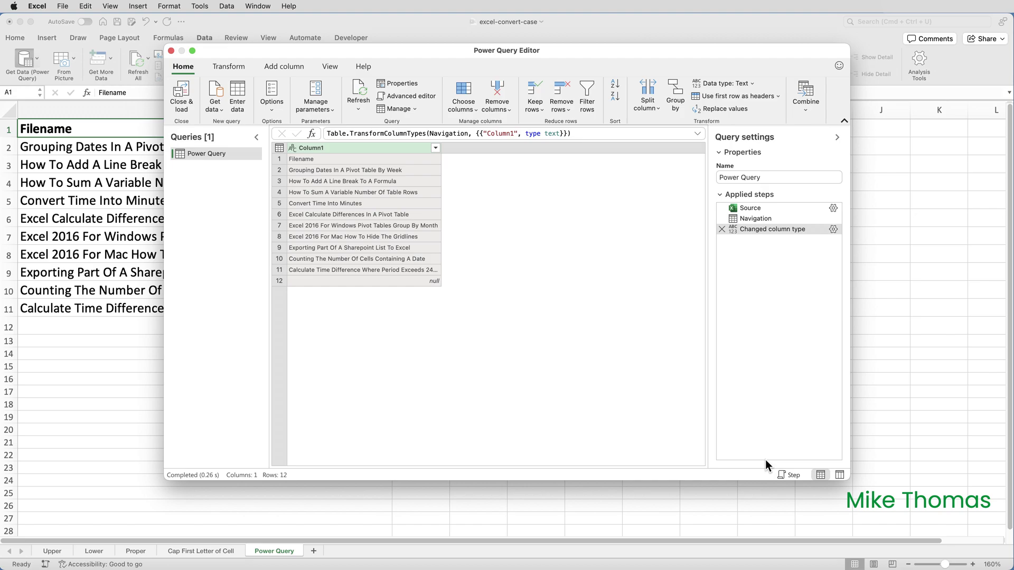
Step: Maximise the Power Query Editor and promote the first row to the Filename header
double_click(555, 51)
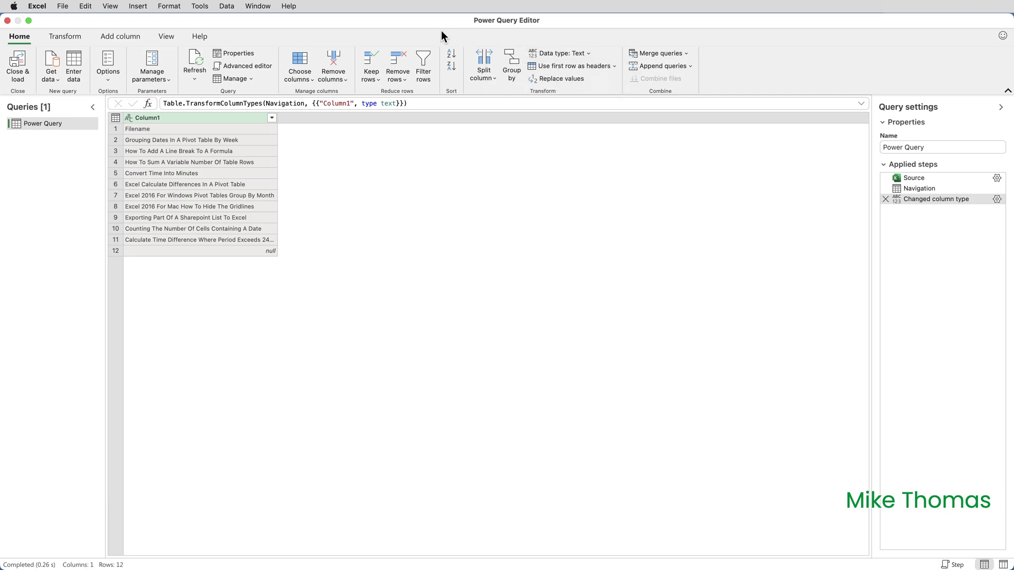
left_click(190, 116)
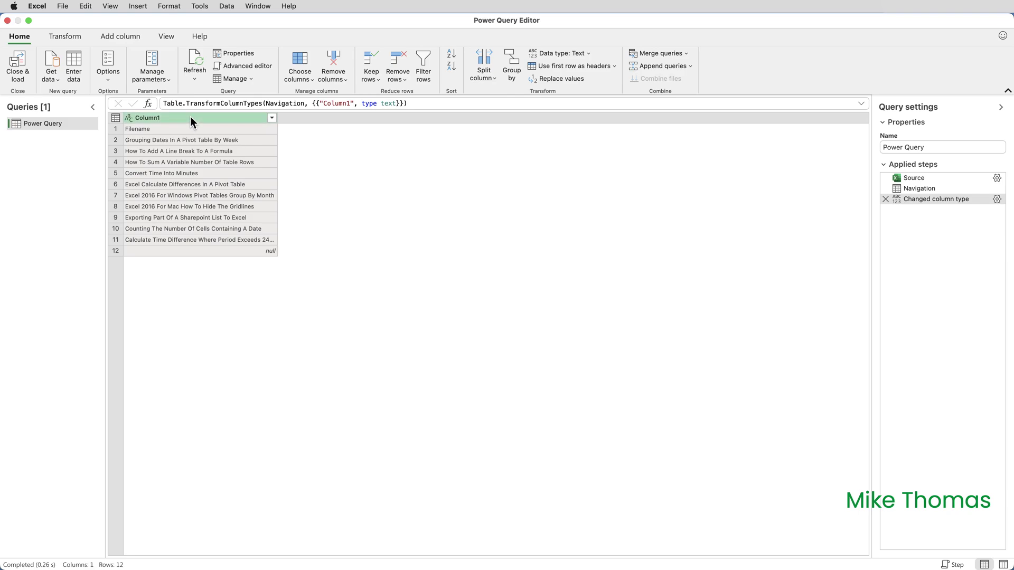
left_click(66, 36)
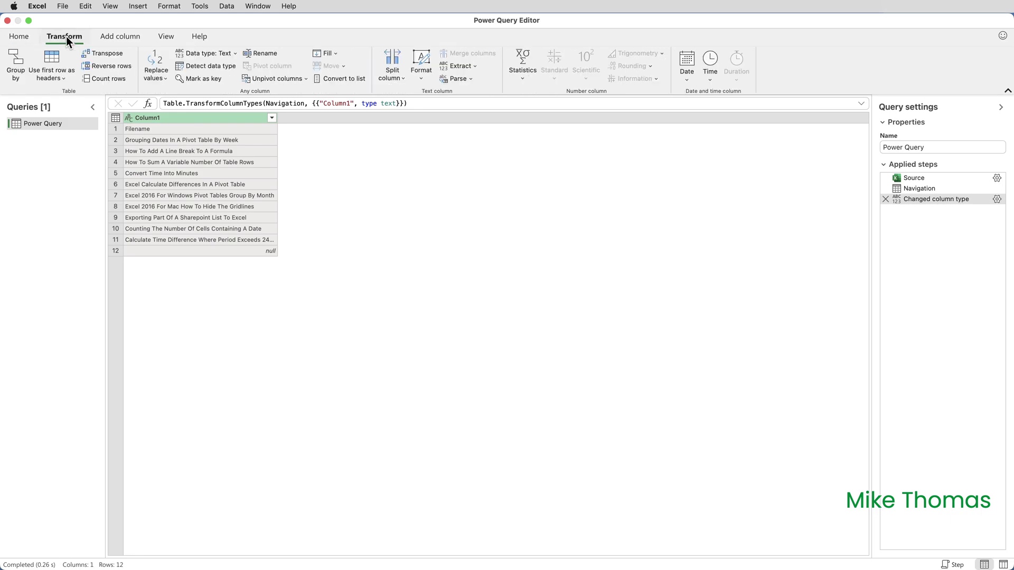
left_click(54, 66)
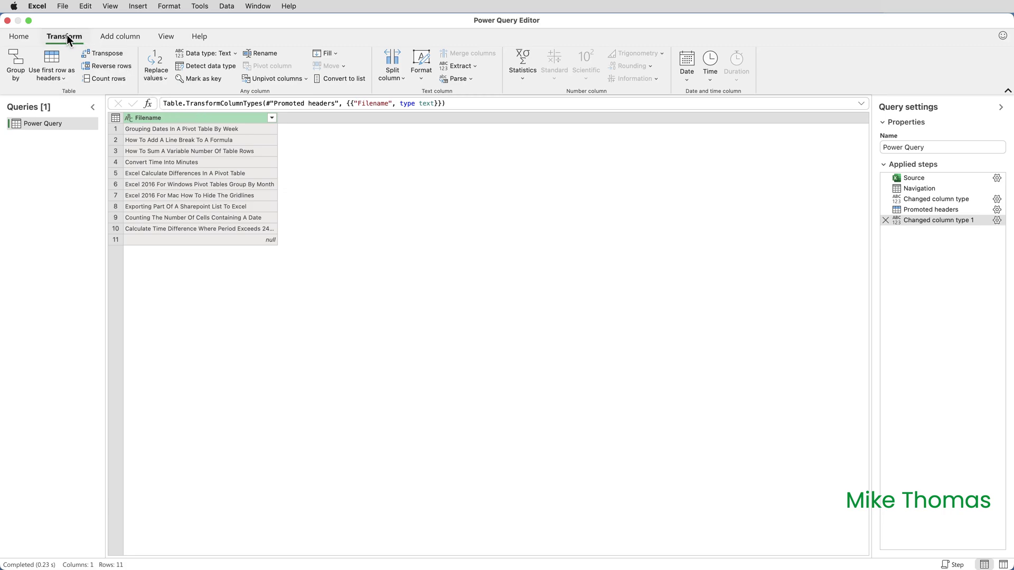
left_click(428, 79)
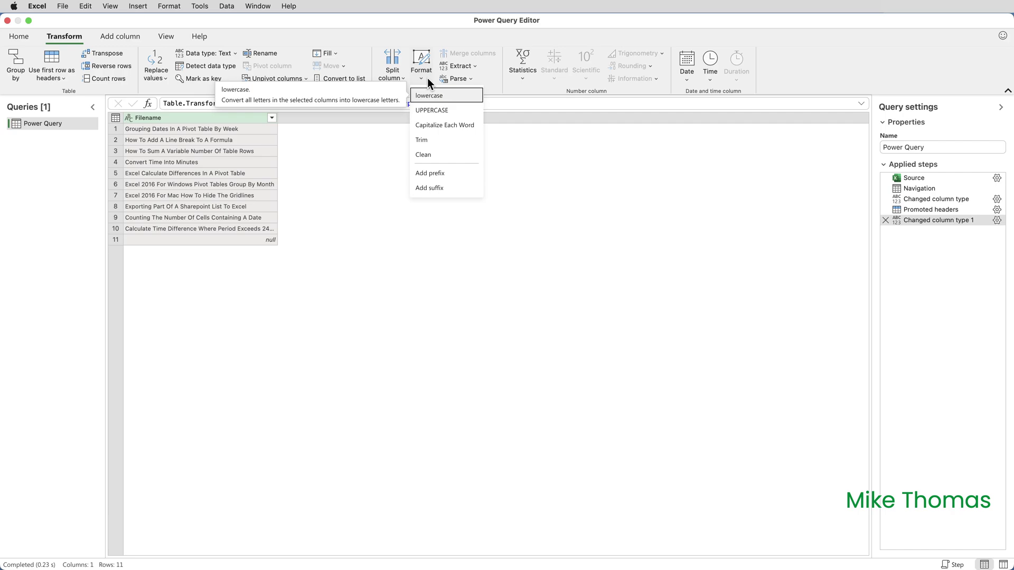
left_click(385, 127)
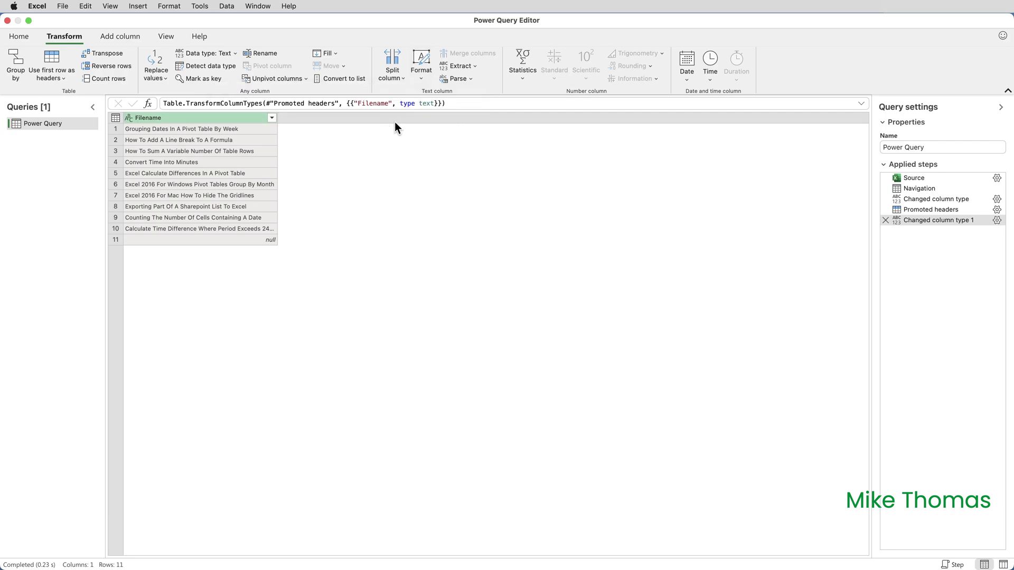
left_click(426, 80)
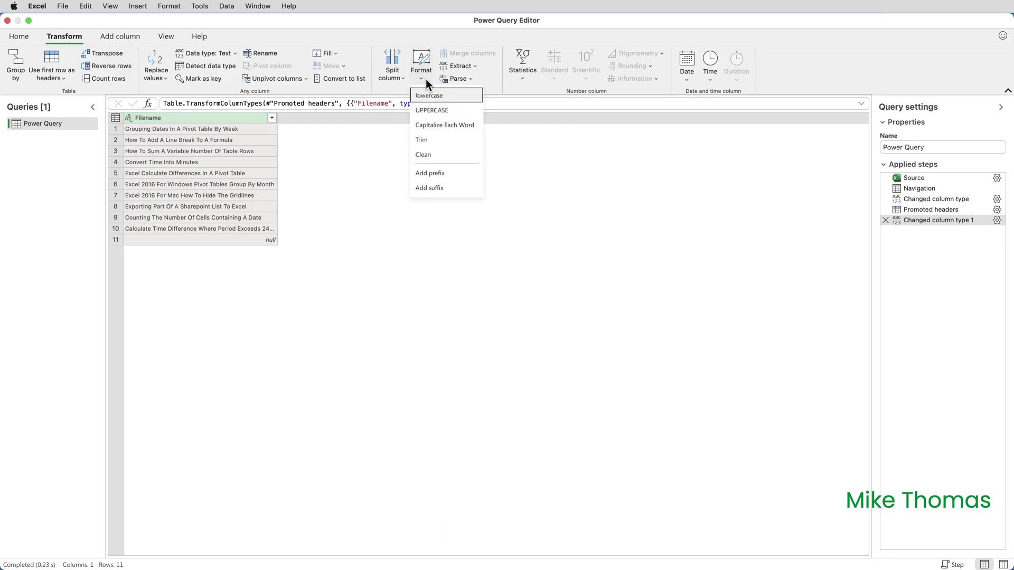
left_click(425, 78)
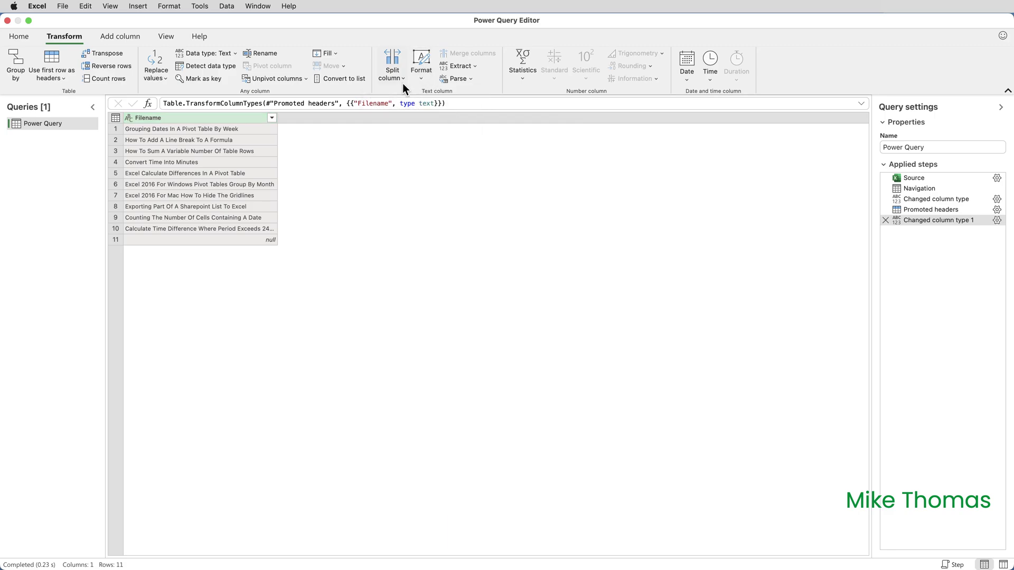
left_click(223, 118)
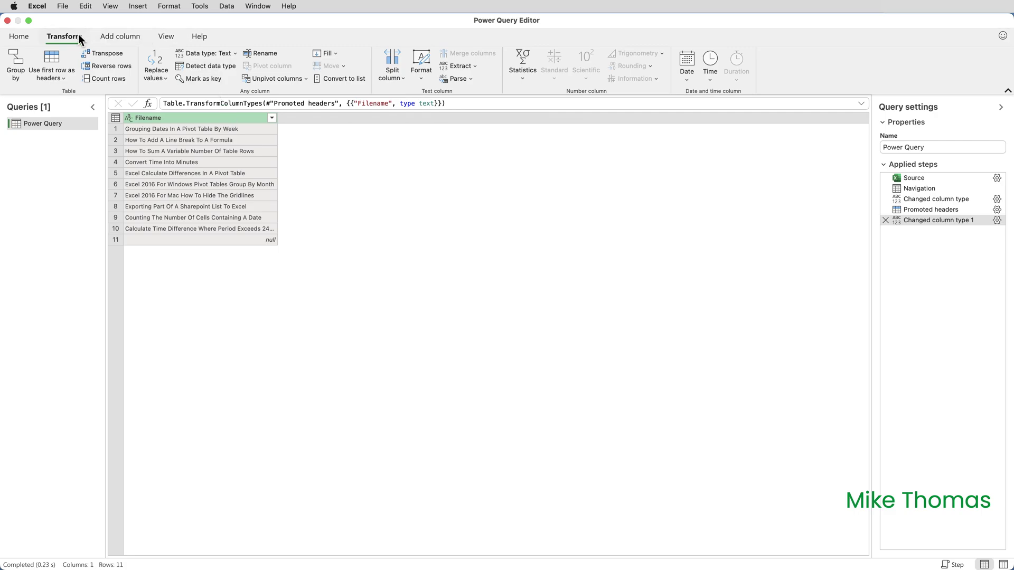
Step: Split the Filename column by the Space delimiter into word columns Filename.1 to Filename.9
left_click(394, 78)
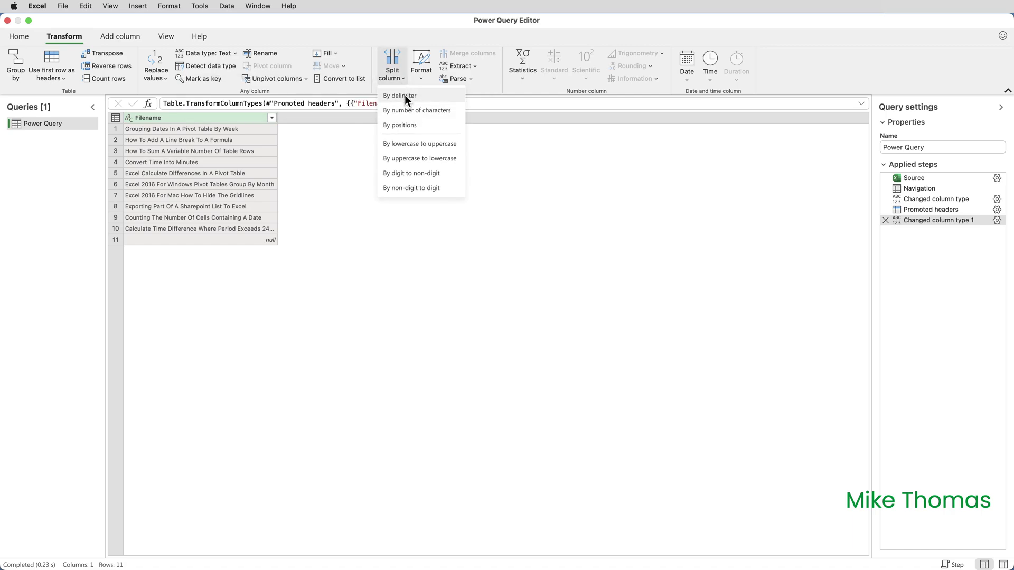
left_click(404, 95)
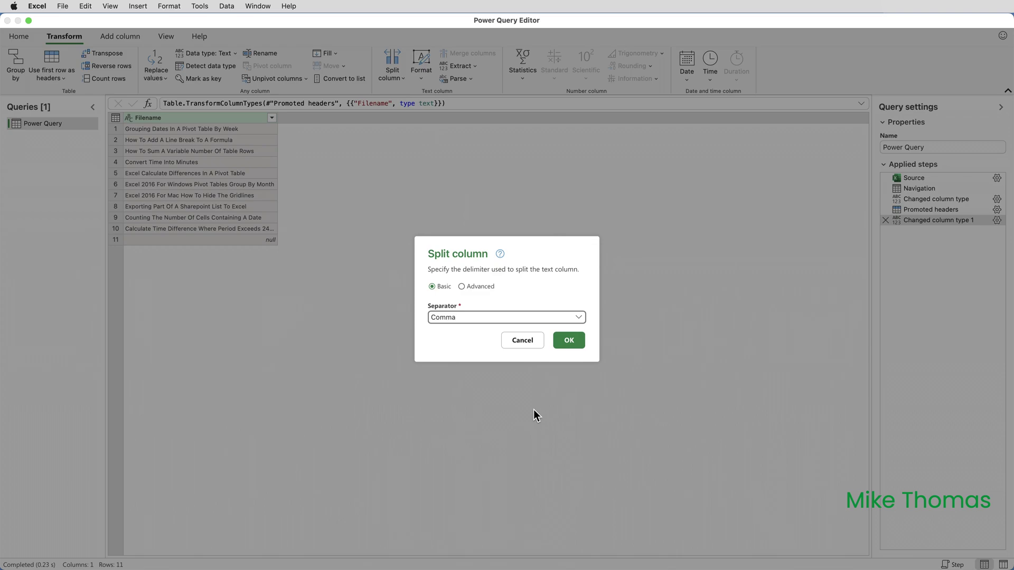
left_click(493, 319)
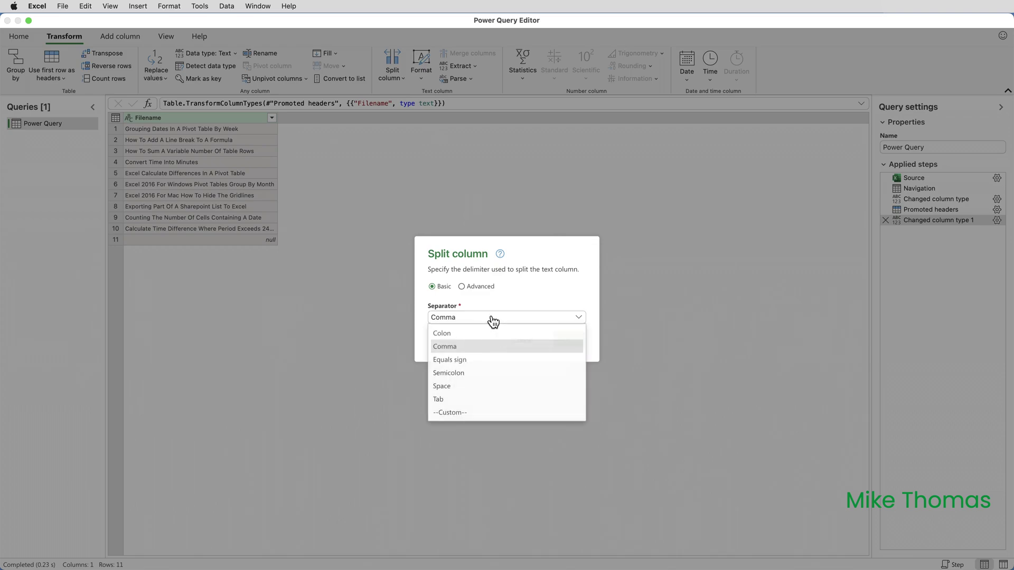
left_click(454, 388)
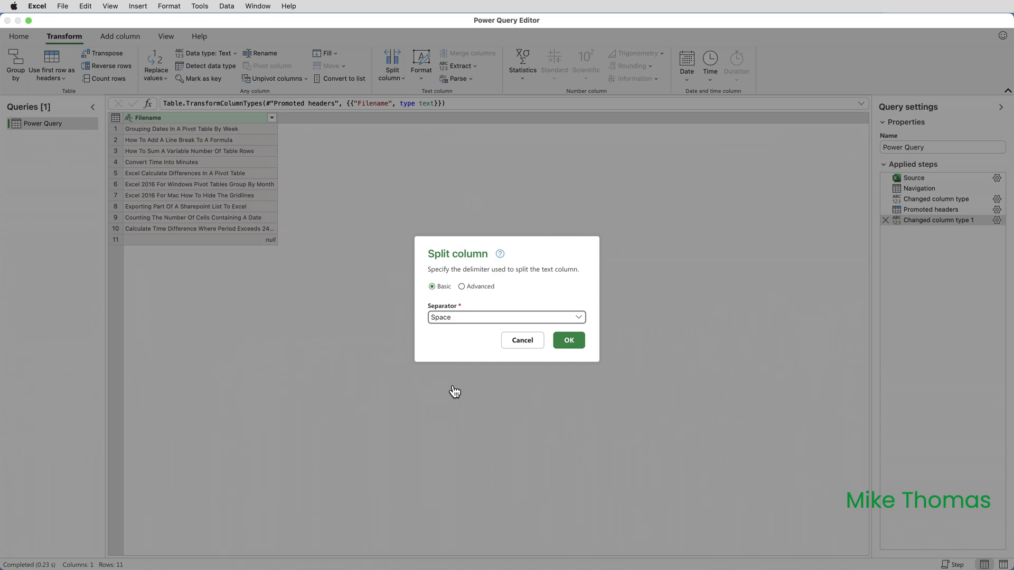
left_click(578, 342)
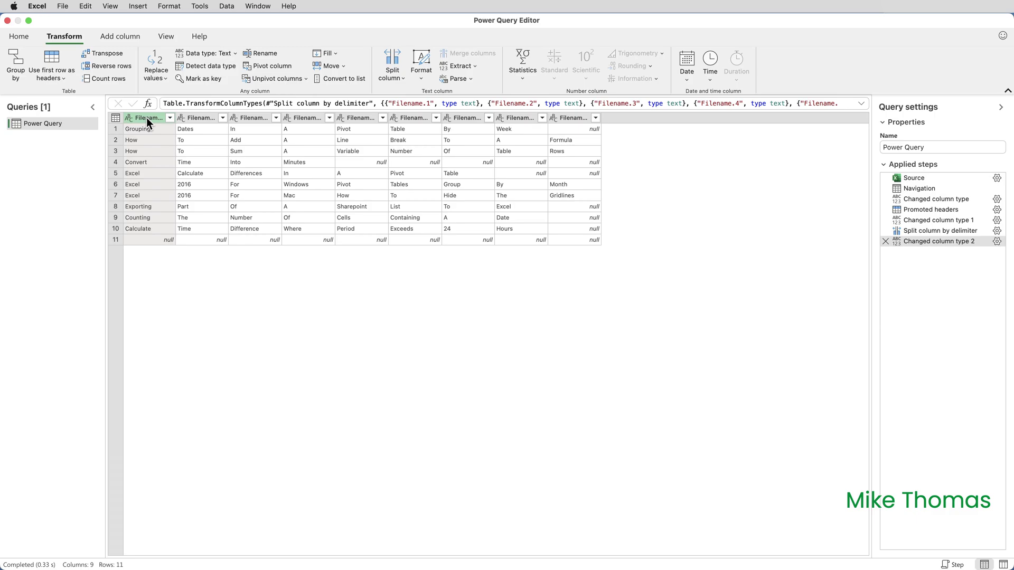
Step: Lowercase columns Filename.2 through Filename.9, leaving Filename.1 capitalised
left_click(197, 118)
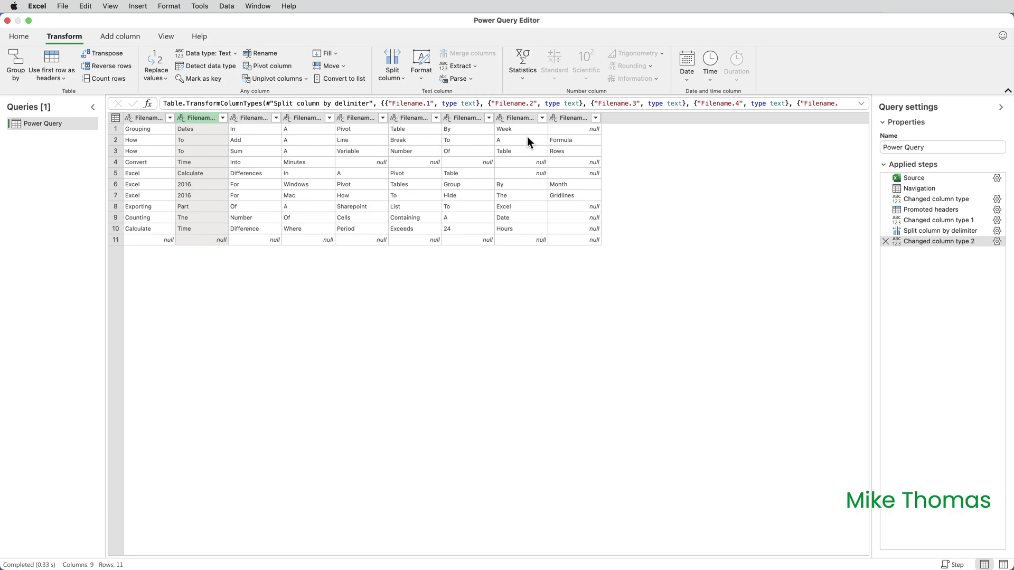
left_click(571, 116, "shift")
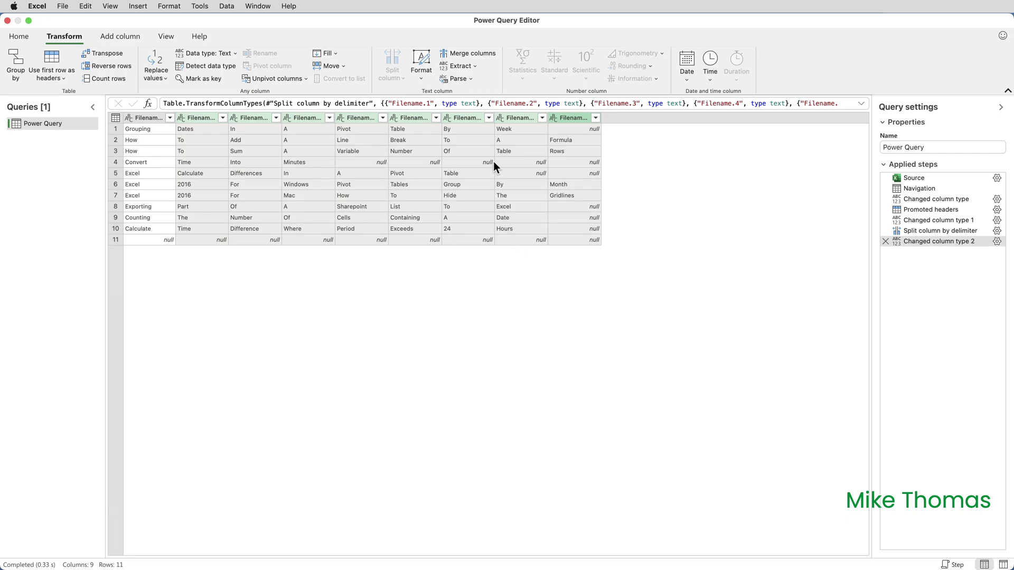
left_click(419, 74)
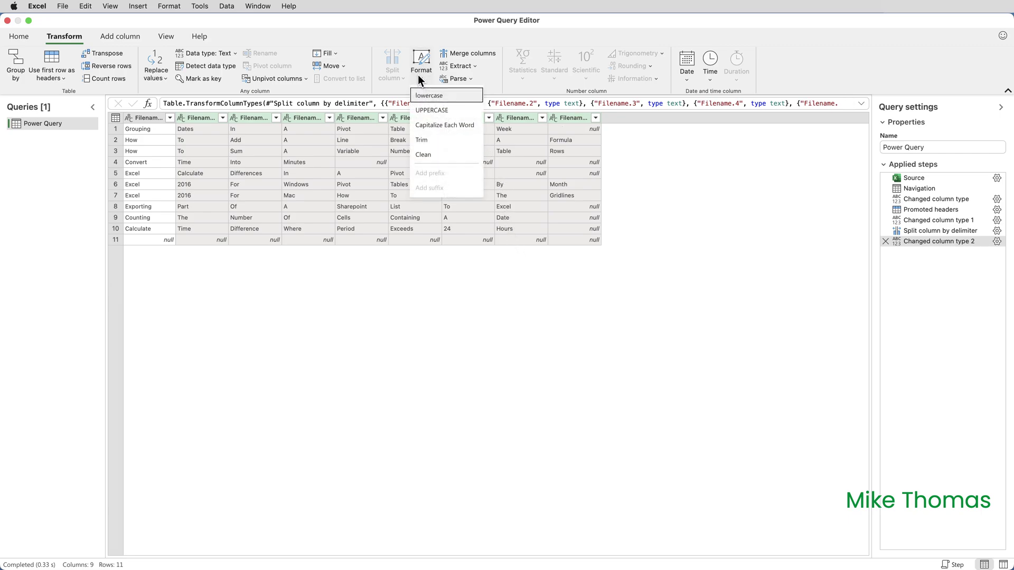
left_click(430, 96)
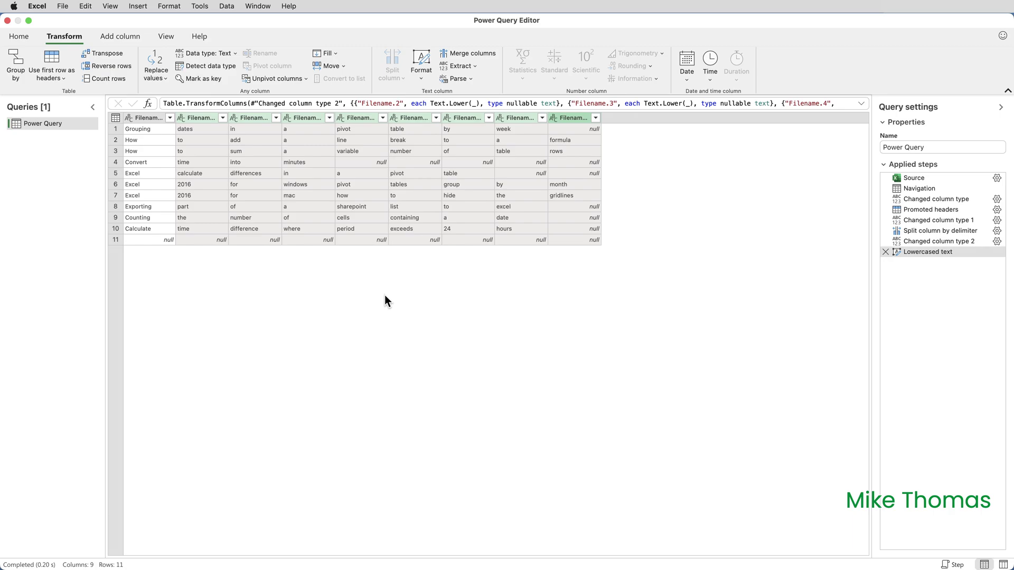
Step: Merge all nine word columns with a Space separator into a new column named Filename
left_click(147, 117)
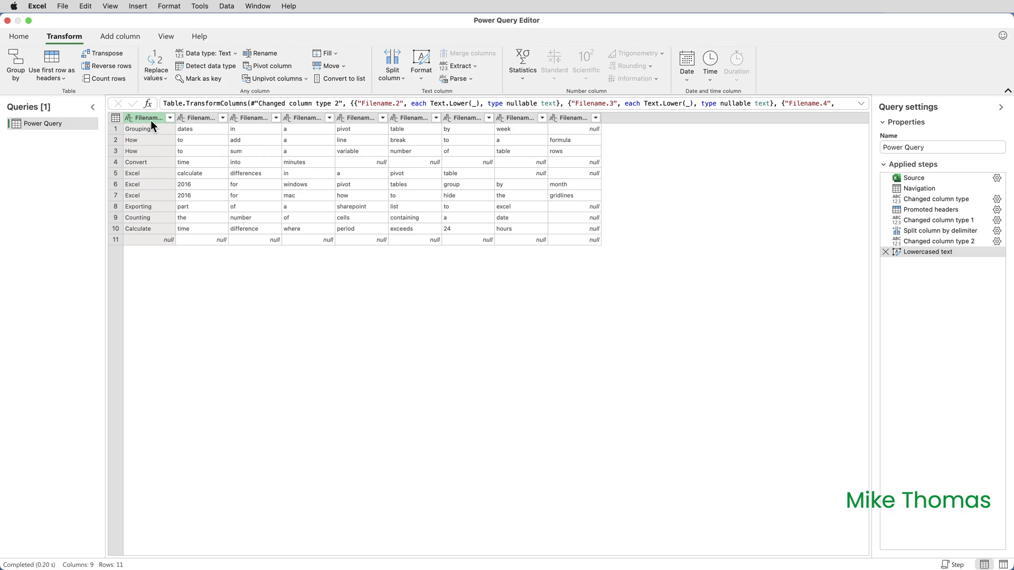
left_click(576, 117, "shift")
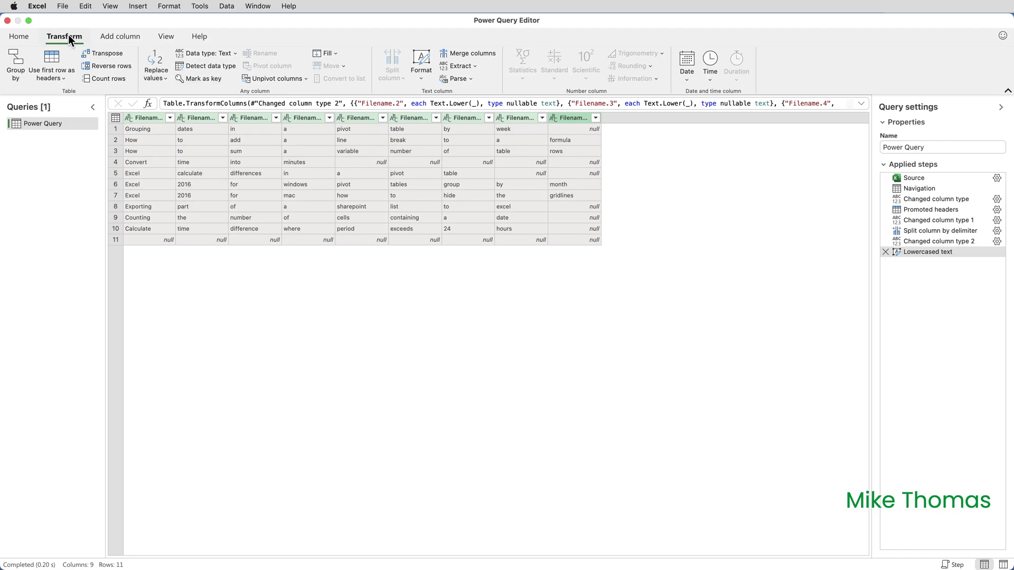
left_click(462, 55)
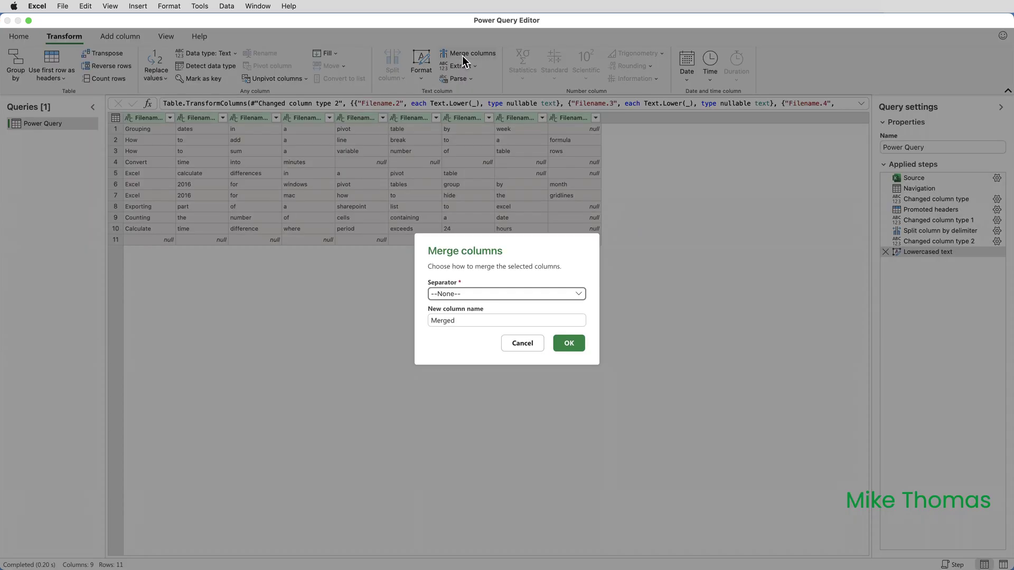
left_click(469, 296)
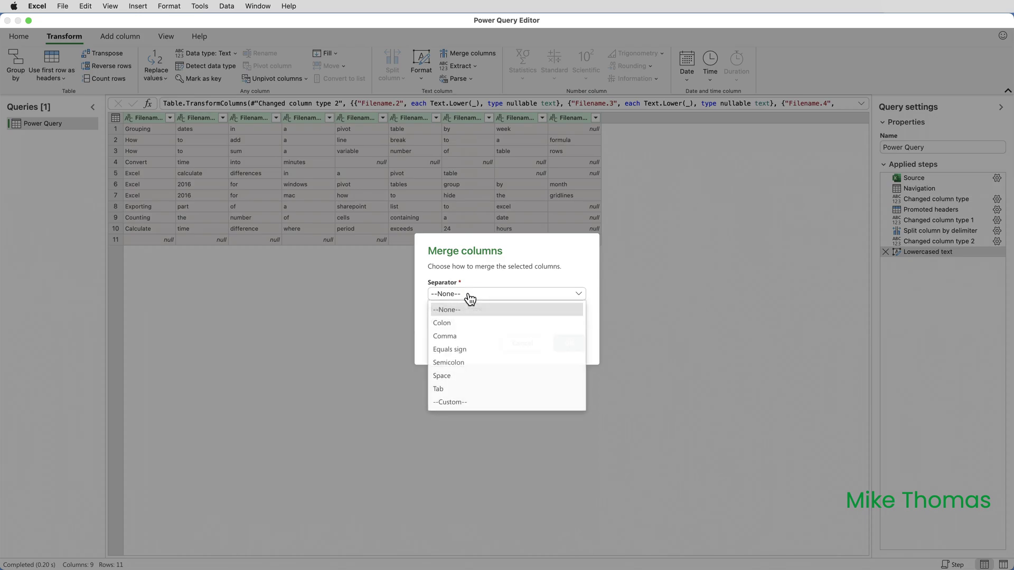
left_click(455, 378)
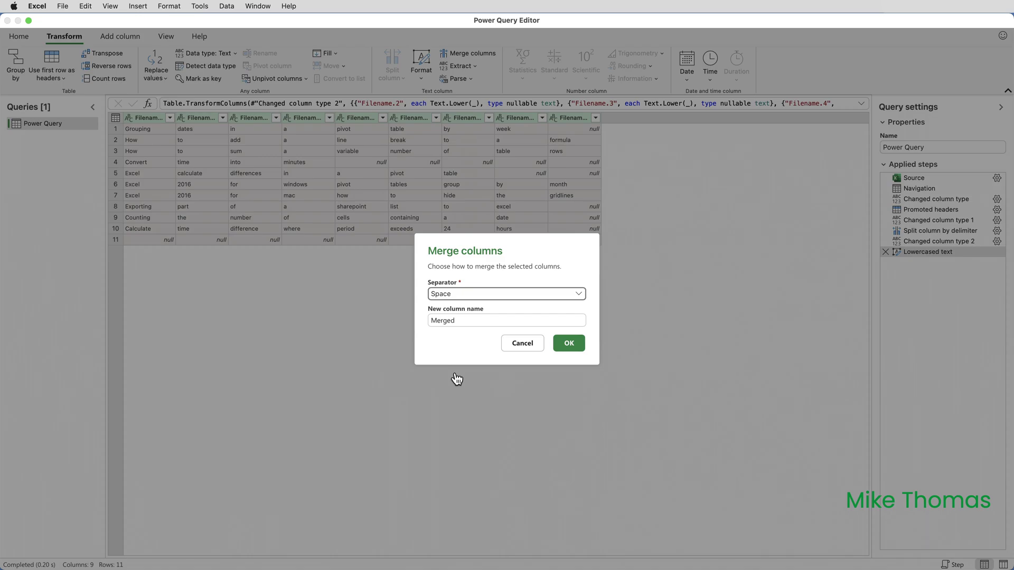
double_click(473, 320)
type("Filename")
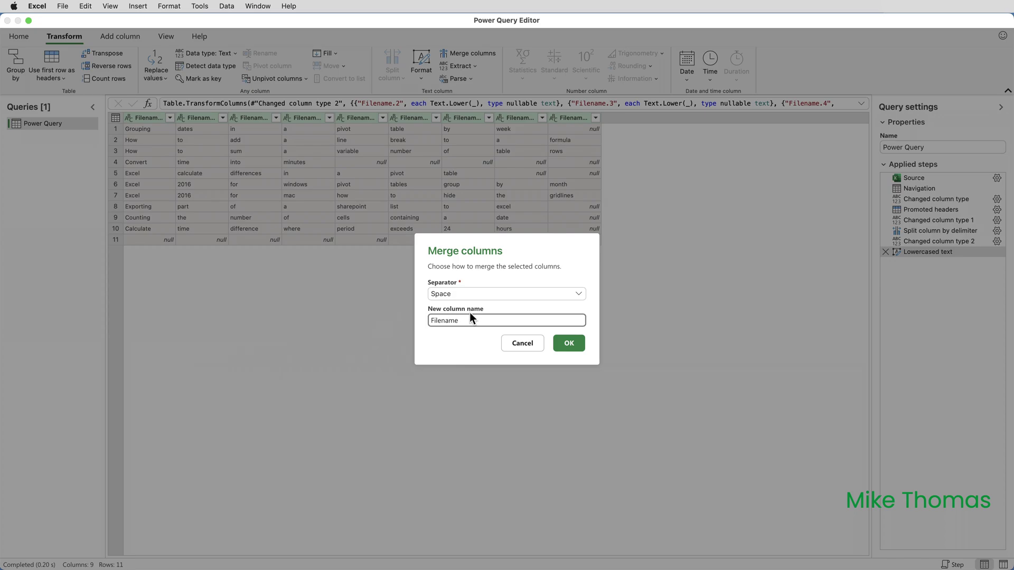
left_click(572, 345)
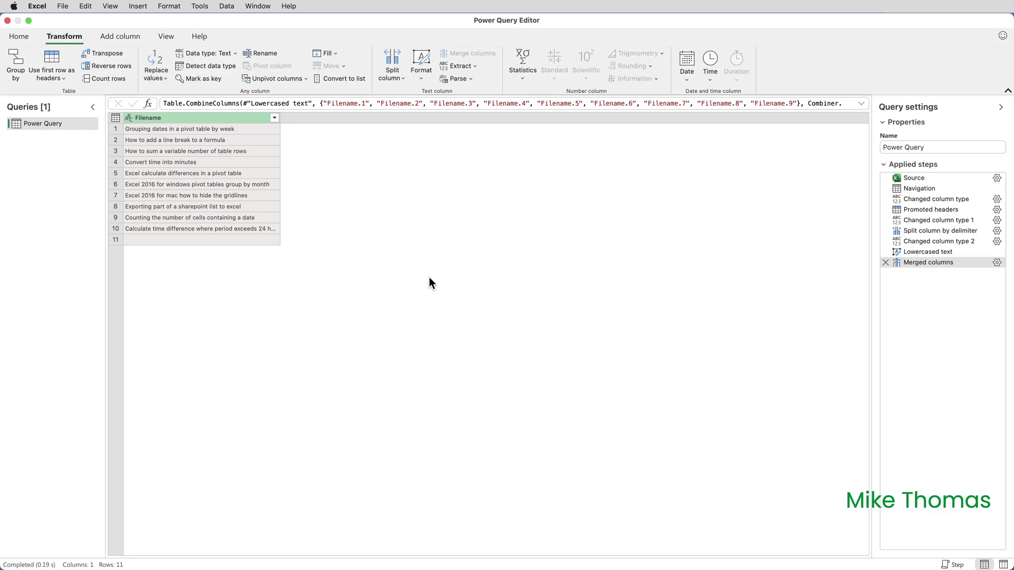
Step: Close & Load the ten sentence-case filenames into a table on Power Query (2), then zoom in
left_click(22, 36)
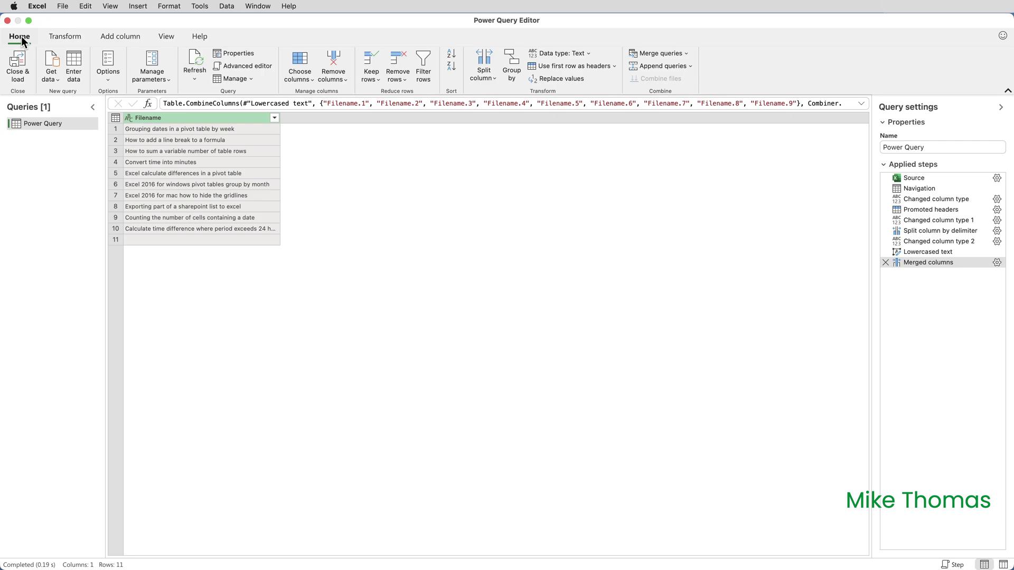
left_click(19, 68)
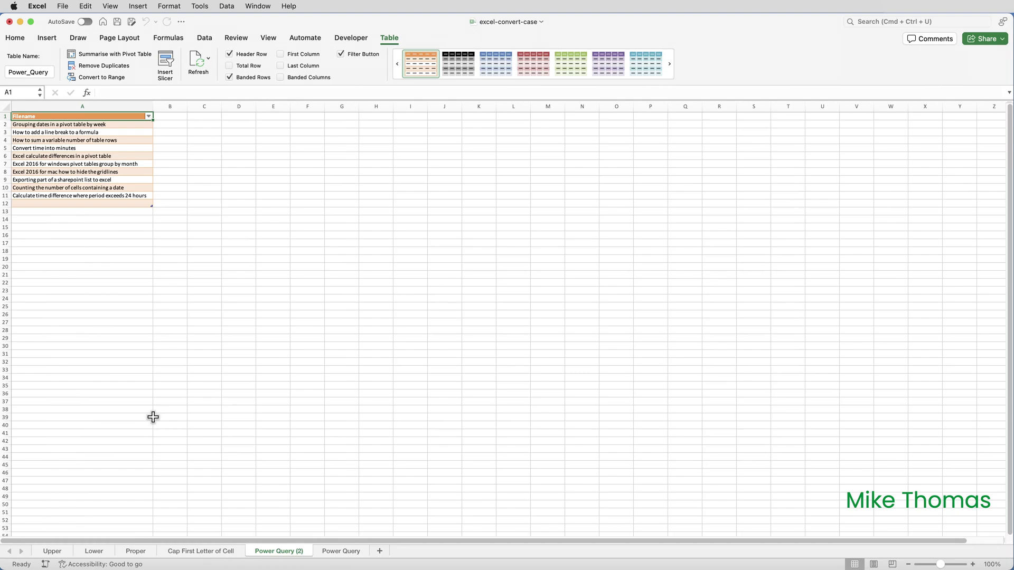
left_click(971, 565)
left_click(971, 564)
left_click(972, 564)
left_click(971, 565)
left_click(971, 565)
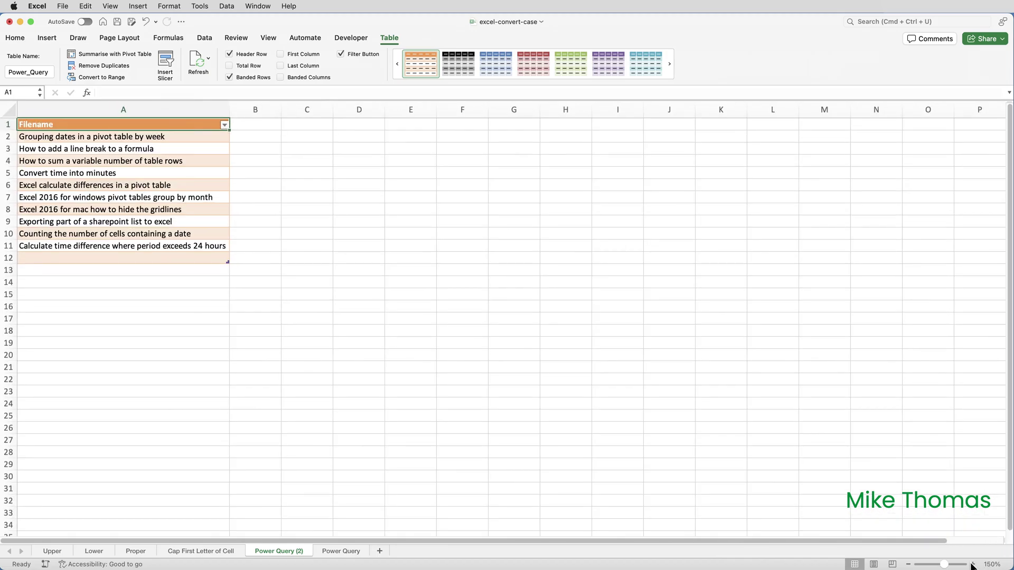